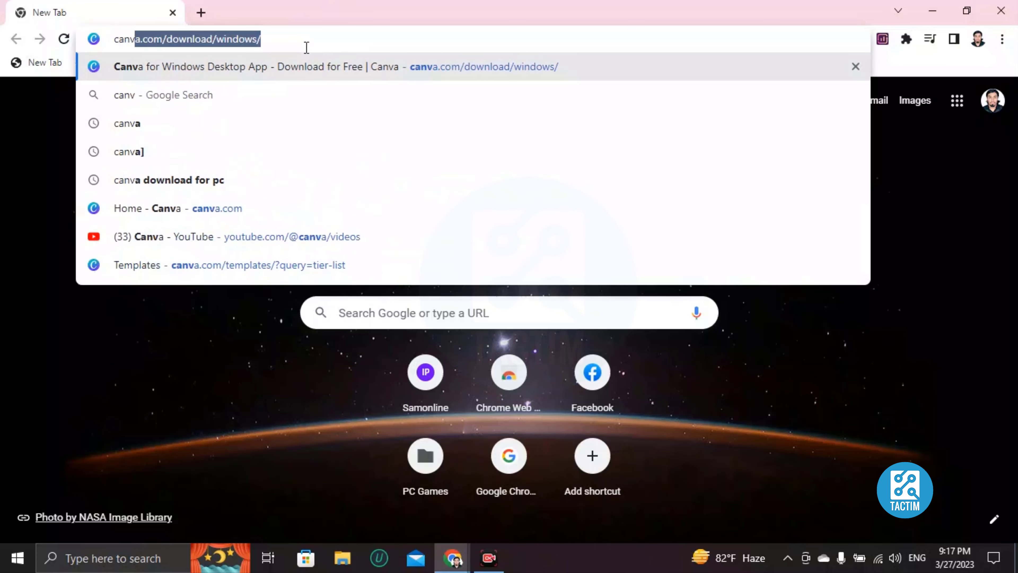
Load Canva in Chrome, reach its home page, and focus the template search box.
key("Return")
mouse_move(310, 101)
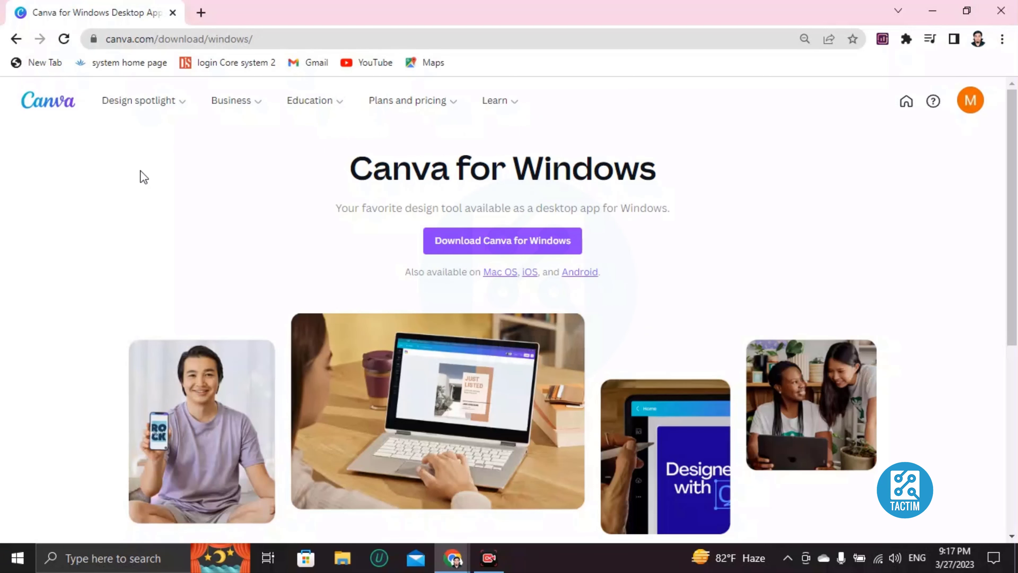
left_click(56, 108)
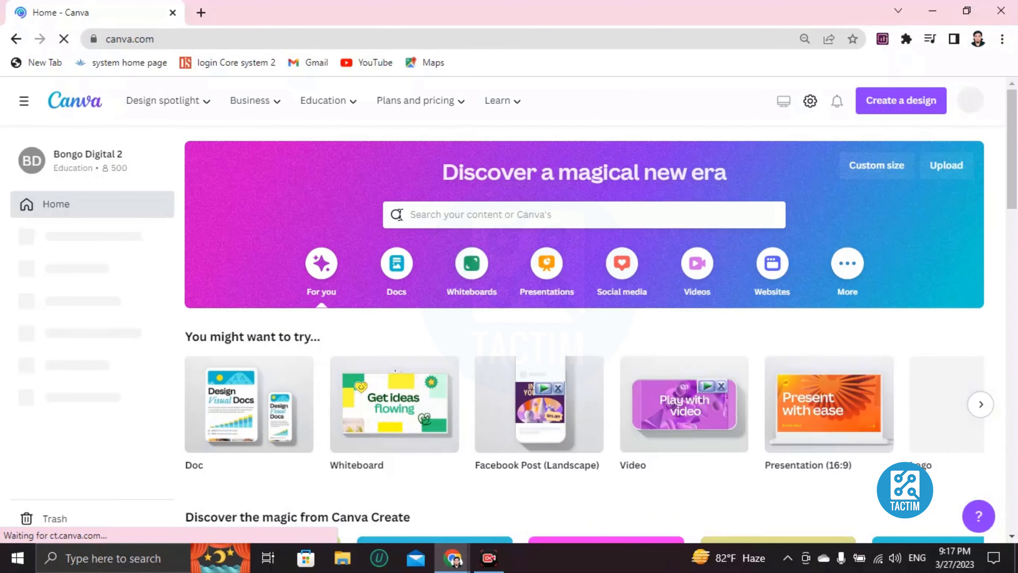
left_click(434, 216)
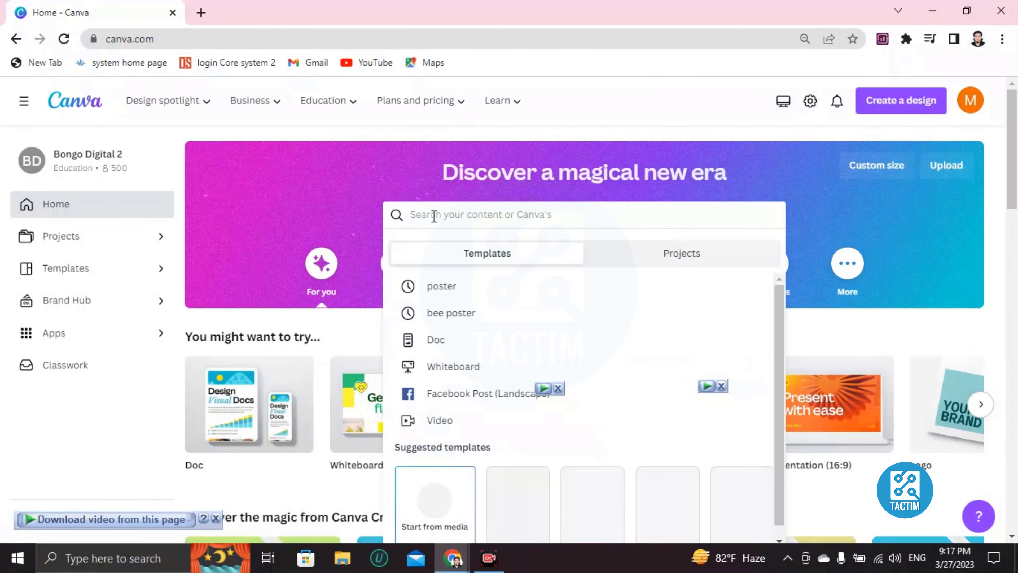
Search templates for 'gaming logo', browse the results, and open the blue neon NINJA logo template.
type("gam")
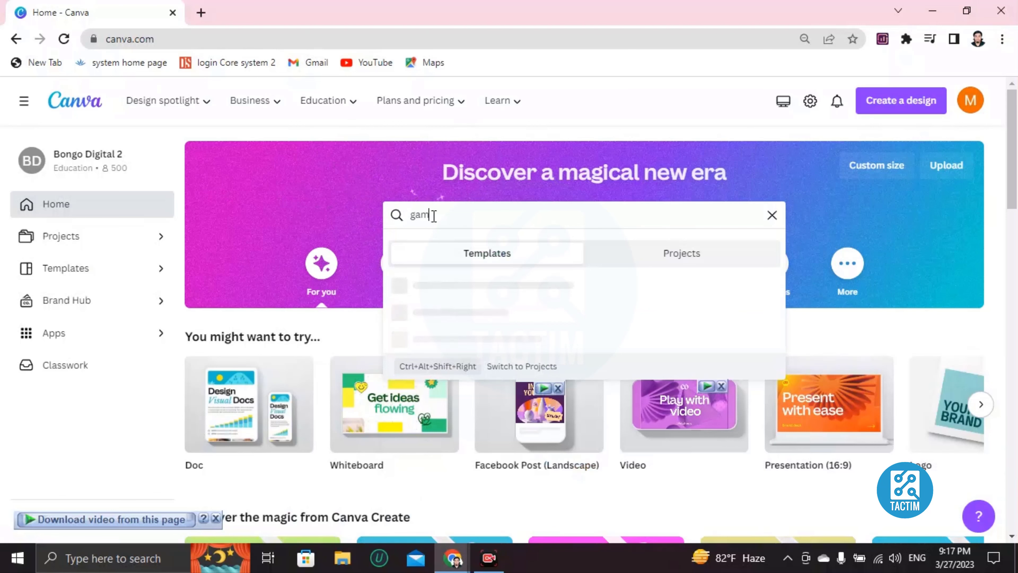
type("ing logo")
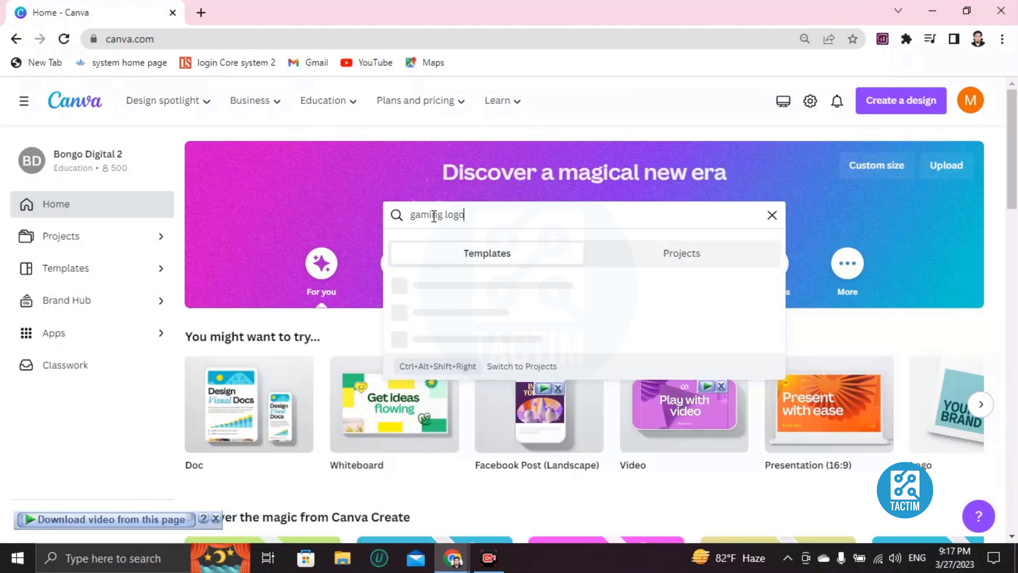
key("Return")
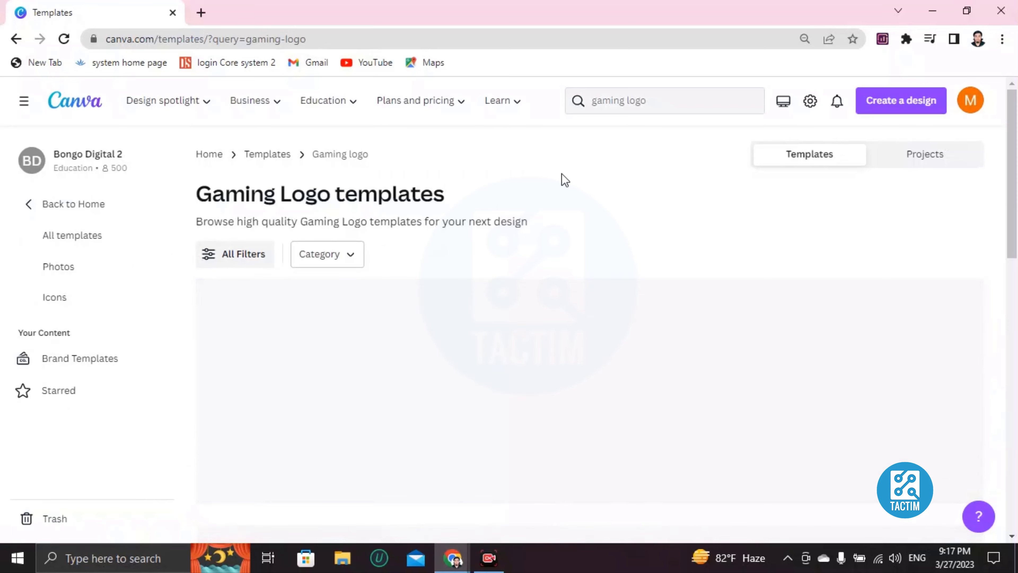
scroll(447, 259, "down", 4)
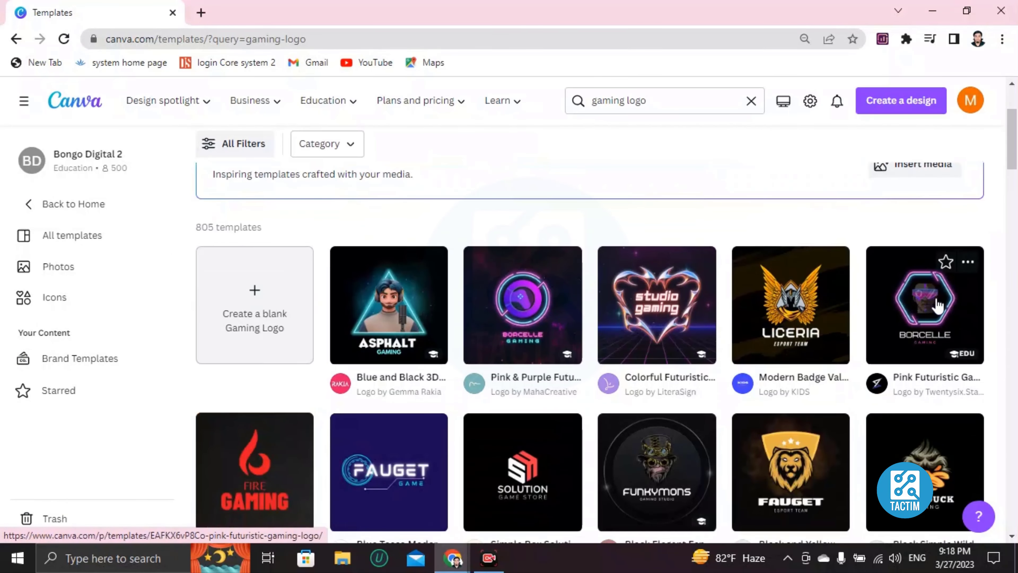
scroll(862, 305, "down", 3)
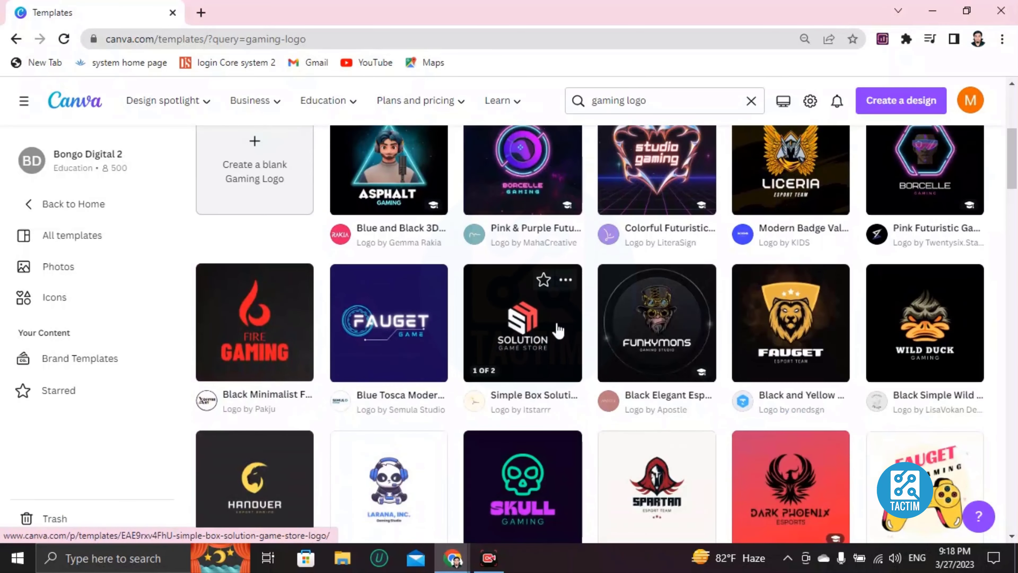
scroll(555, 329, "down", 2)
scroll(557, 327, "down", 6)
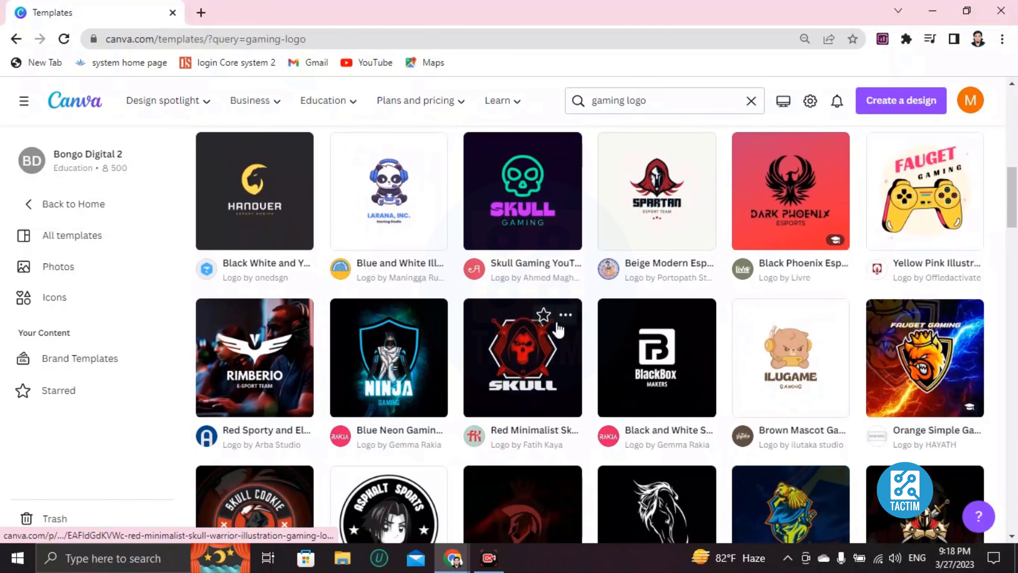
scroll(557, 329, "up", 11)
scroll(616, 350, "down", 6)
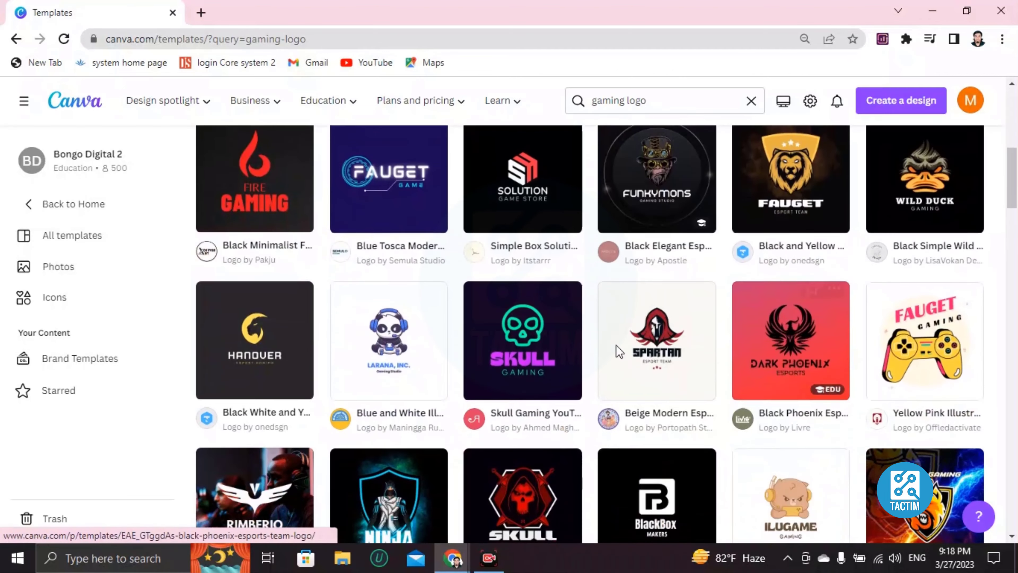
scroll(465, 365, "down", 5)
scroll(466, 368, "down", 3)
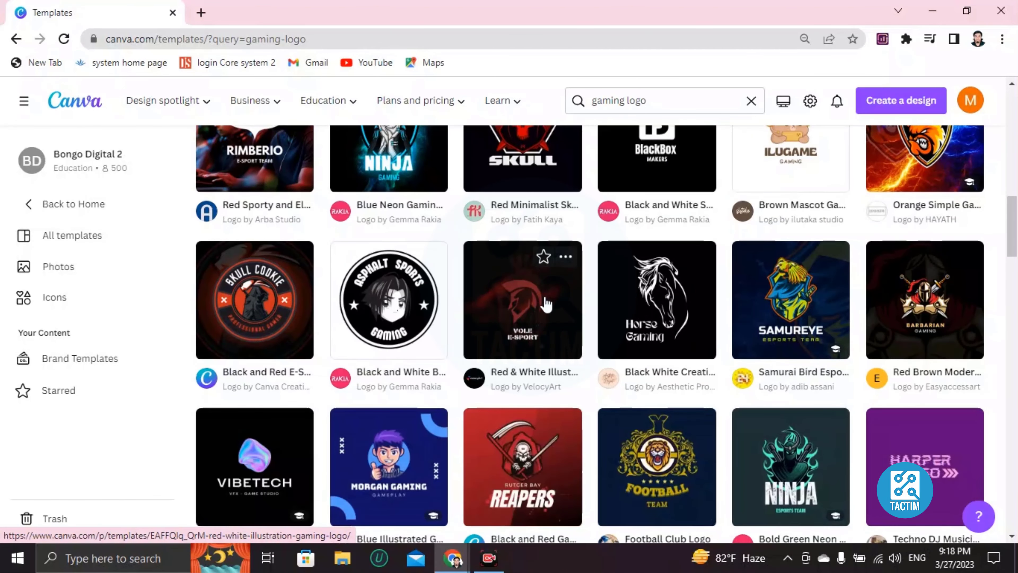
scroll(547, 304, "down", 5)
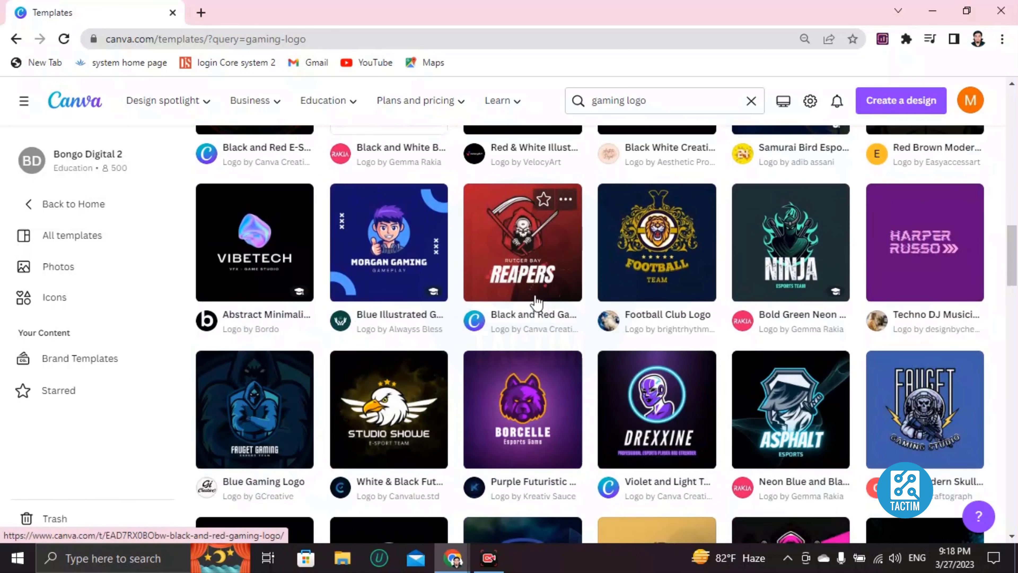
scroll(521, 317, "down", 5)
scroll(515, 329, "up", 7)
scroll(514, 328, "up", 10)
scroll(501, 343, "down", 6)
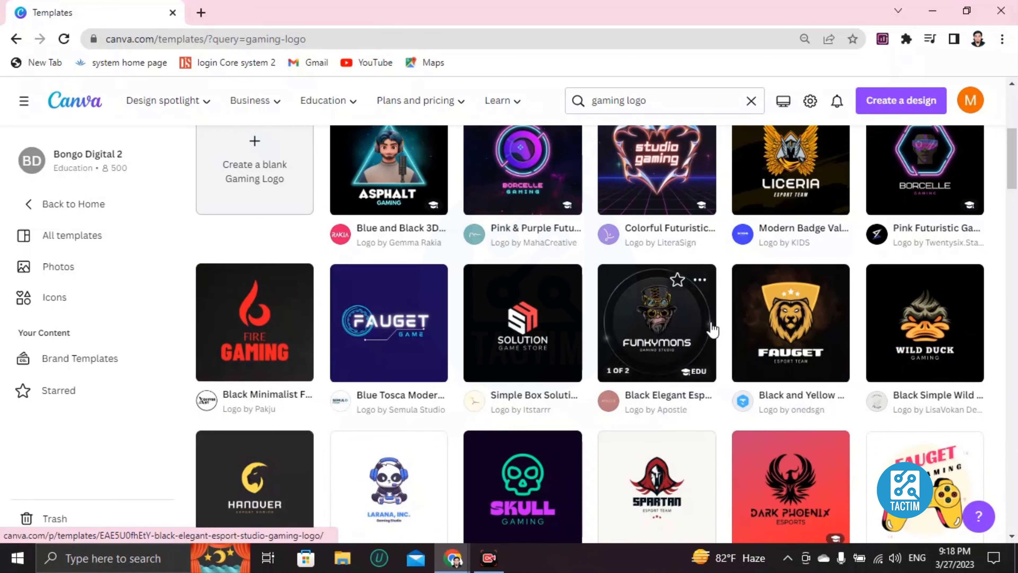
scroll(689, 336, "down", 2)
scroll(582, 364, "down", 5)
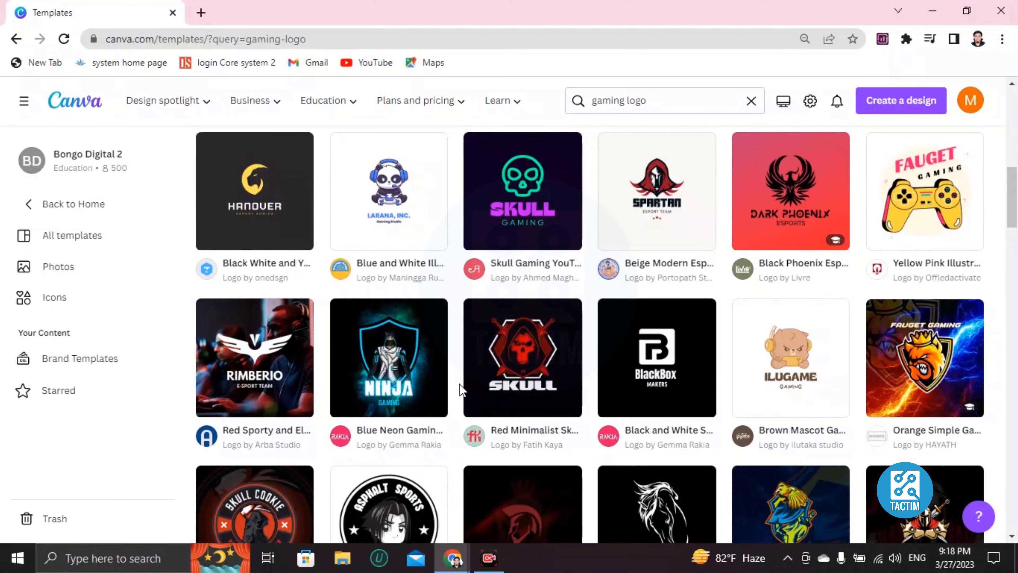
scroll(462, 389, "down", 2)
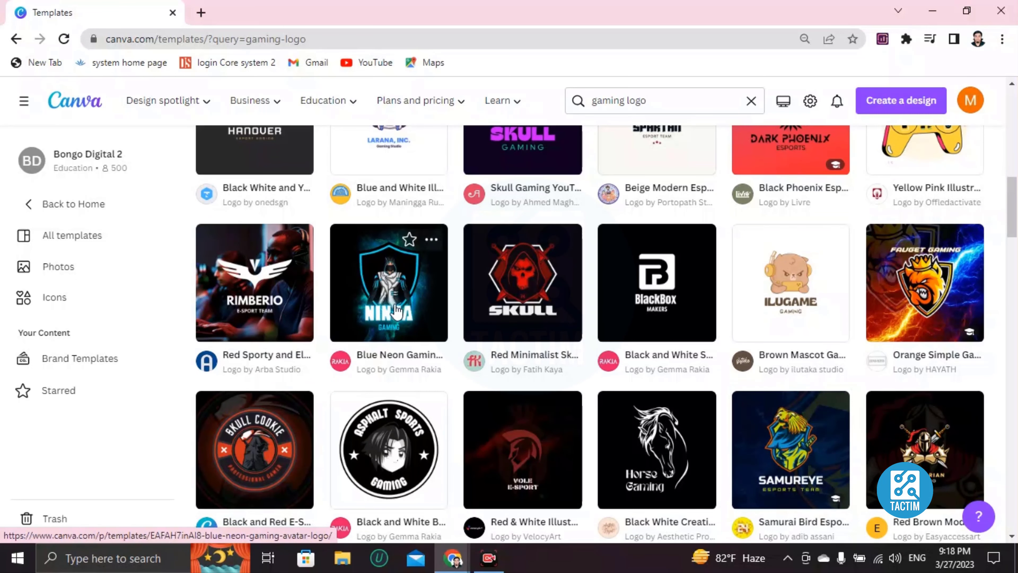
left_click(388, 291)
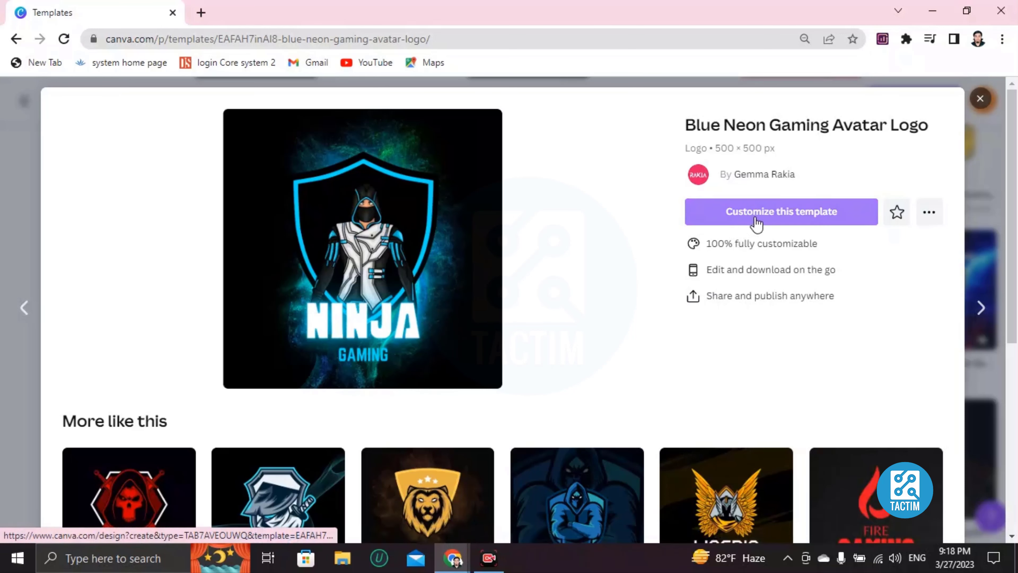
Choose 'Customize this template' to open the Blue Neon Gaming Avatar Logo as an editable design.
left_click(765, 216)
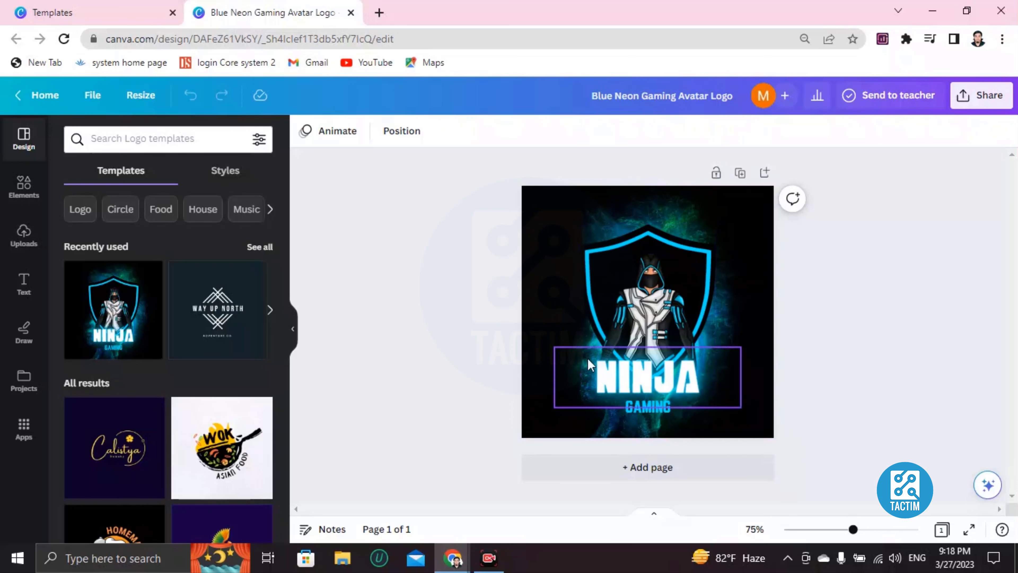
Delete the hooded ninja figure from the shield and show the uploaded images.
left_click(634, 304)
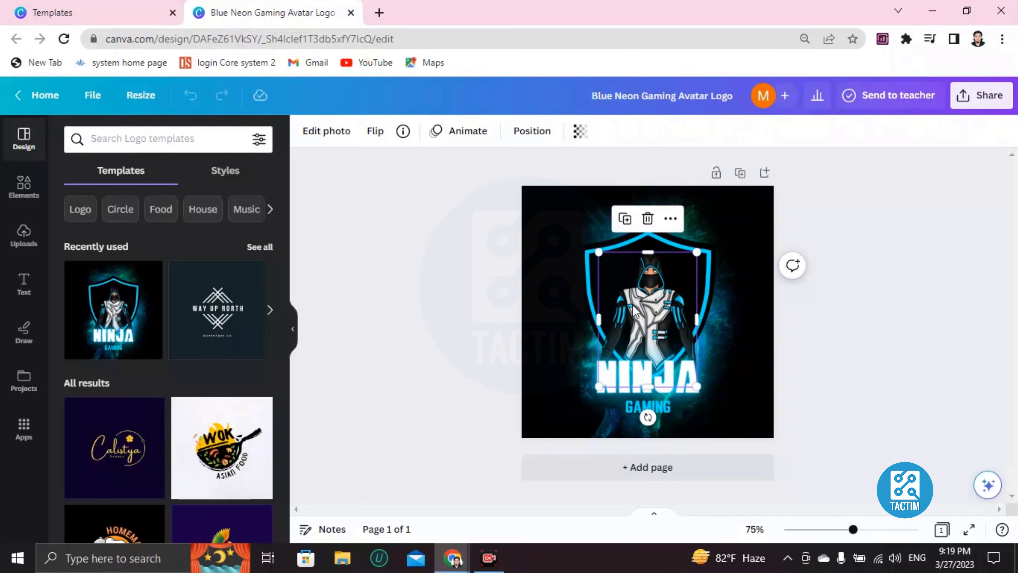
key("Delete")
left_click(633, 307)
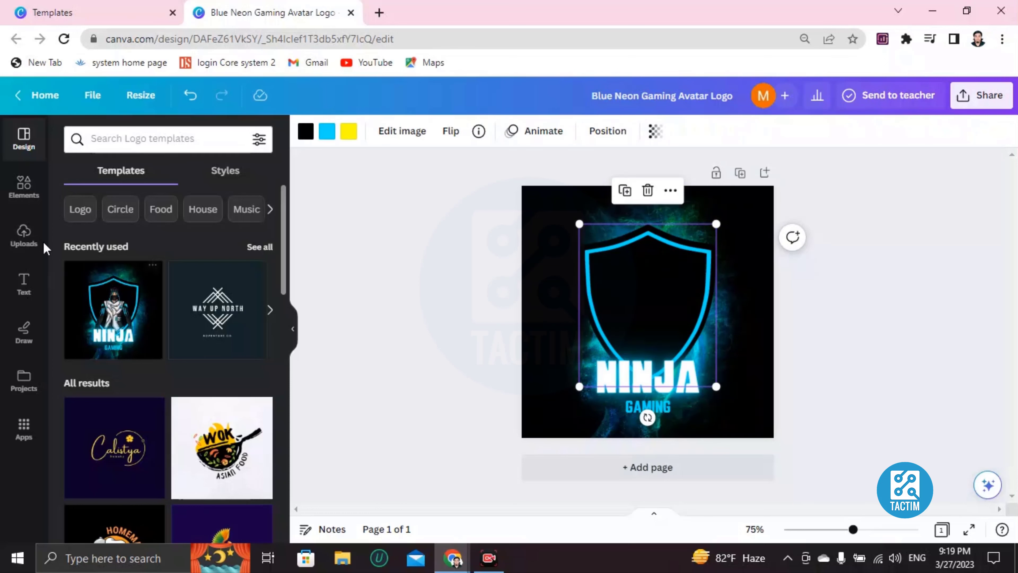
left_click(25, 240)
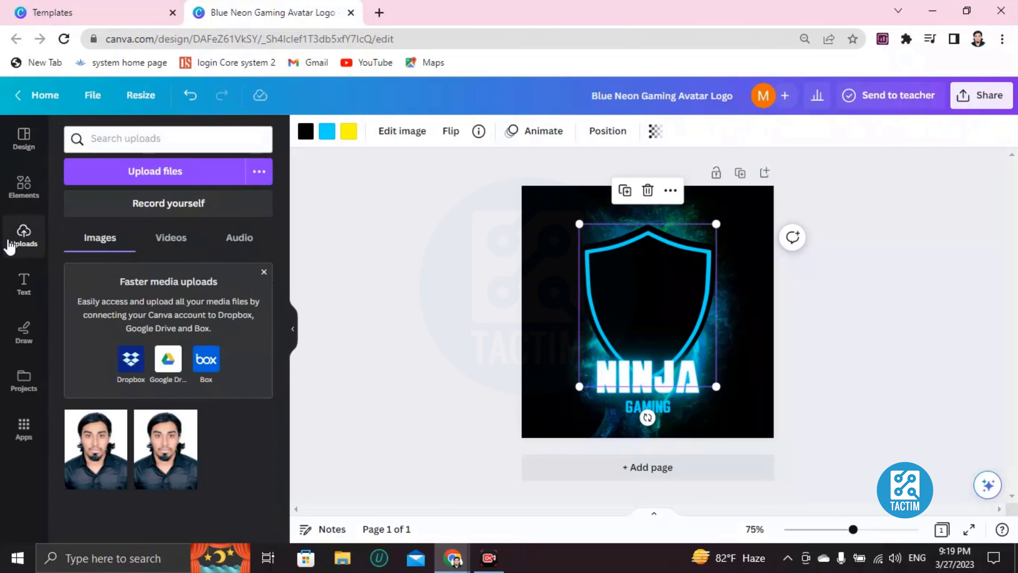
Start a file upload from the computer, then cancel it.
left_click(132, 174)
scroll(233, 180, "down", 5)
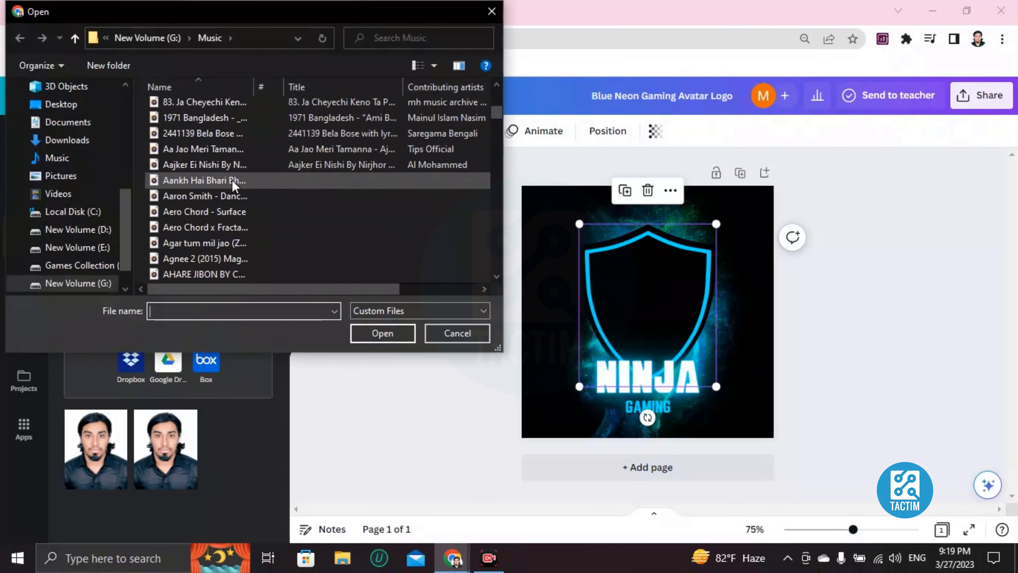
scroll(232, 179, "up", 5)
scroll(232, 180, "down", 4)
scroll(232, 179, "up", 3)
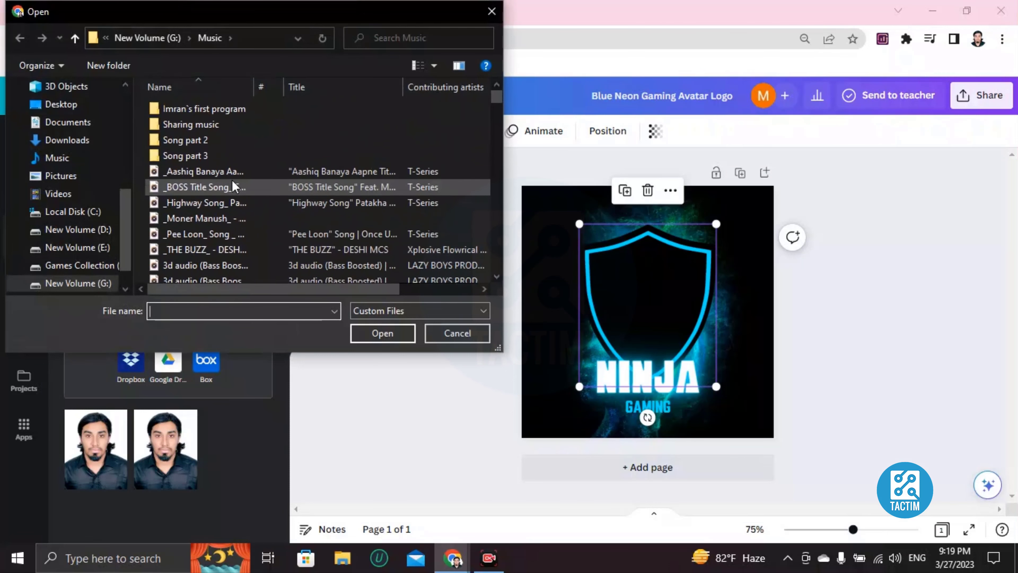
left_click(492, 11)
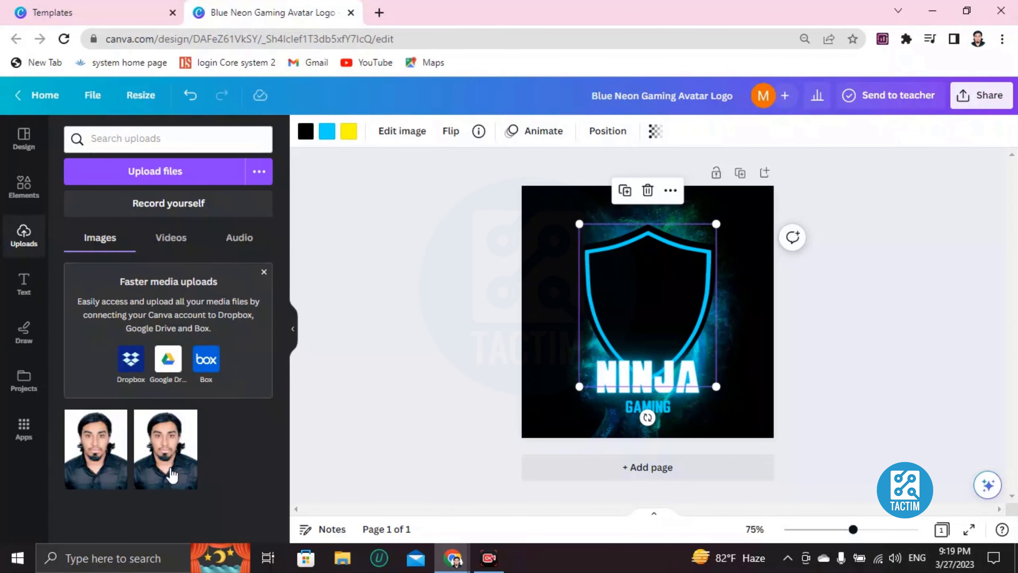
Place an uploaded photo in the shield, shrink and centre it, then delete it.
left_click(73, 479)
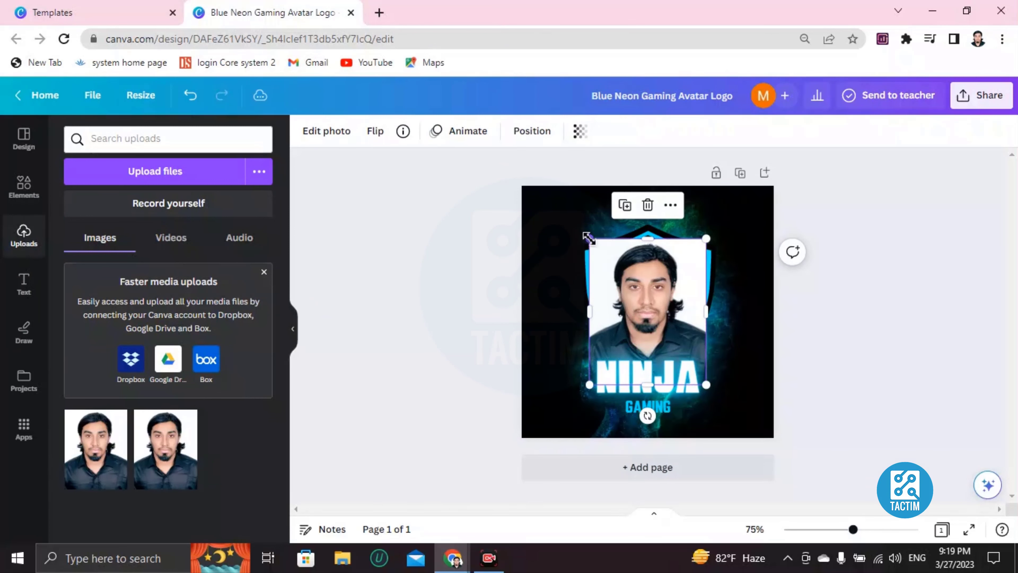
left_click_drag(589, 238, 631, 290)
left_click_drag(644, 324, 622, 279)
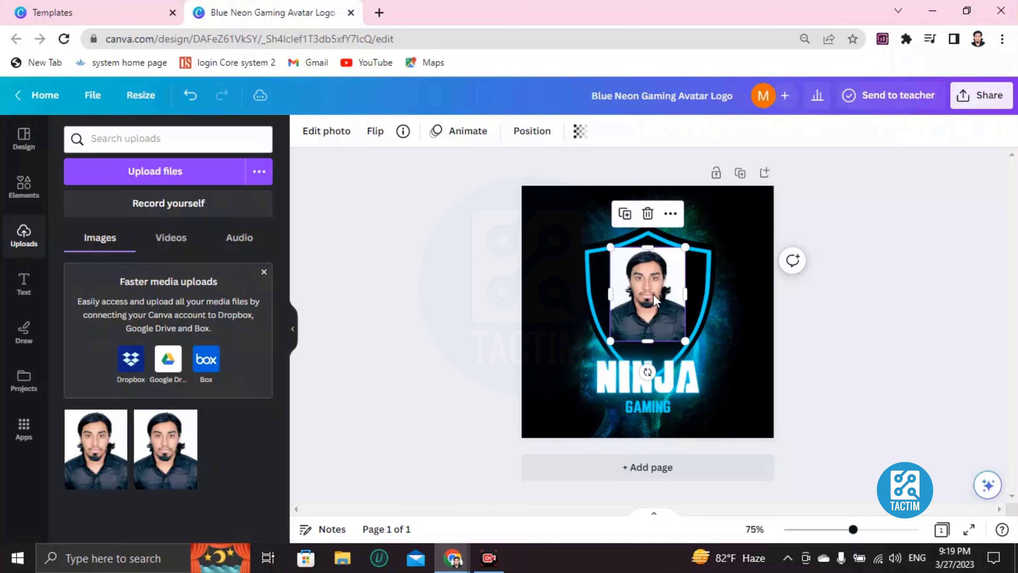
key("Delete")
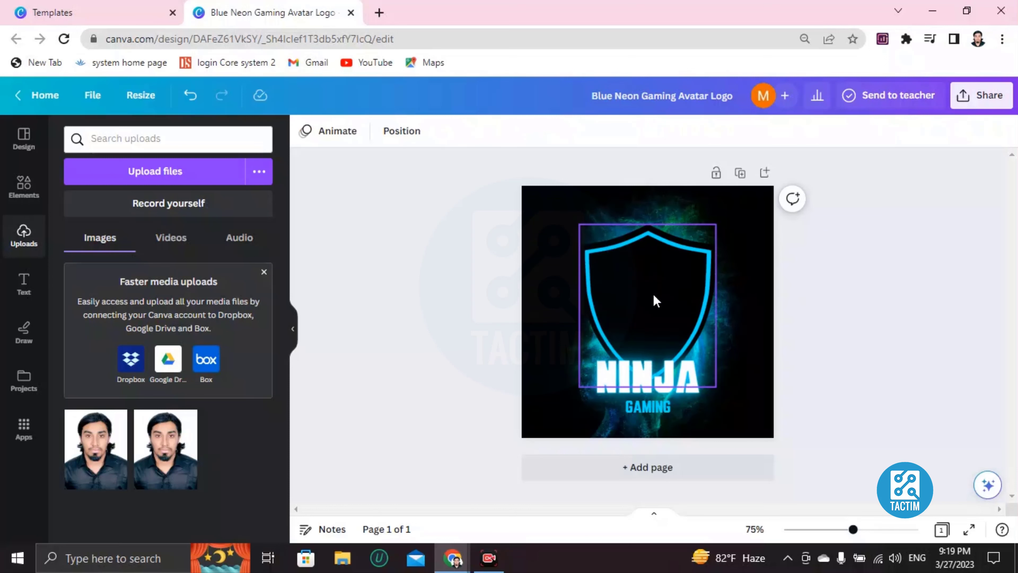
left_click(24, 185)
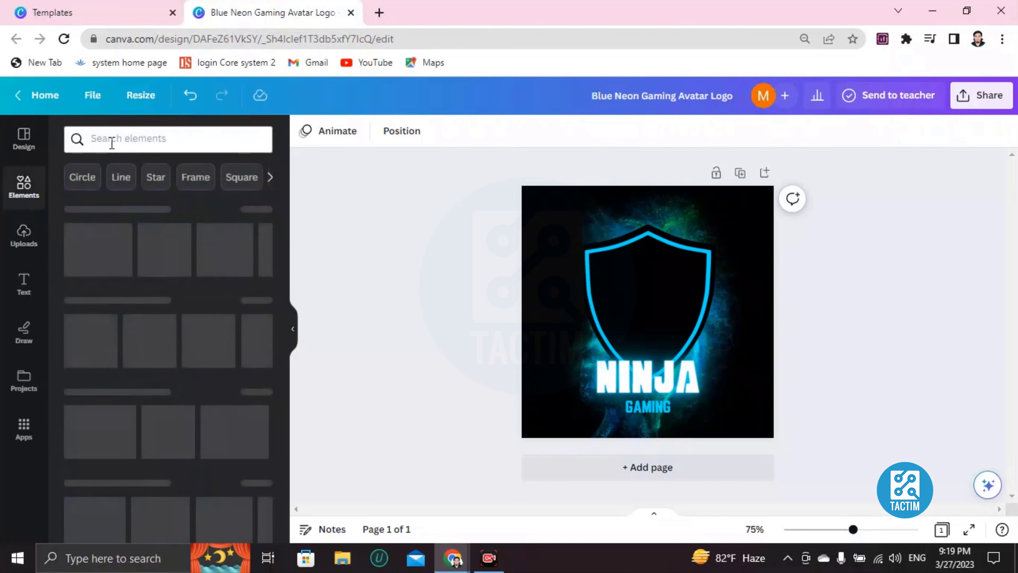
Search elements for 'frame' and add a torn-paper photo frame sized to fit the shield.
left_click(112, 141)
type("frame")
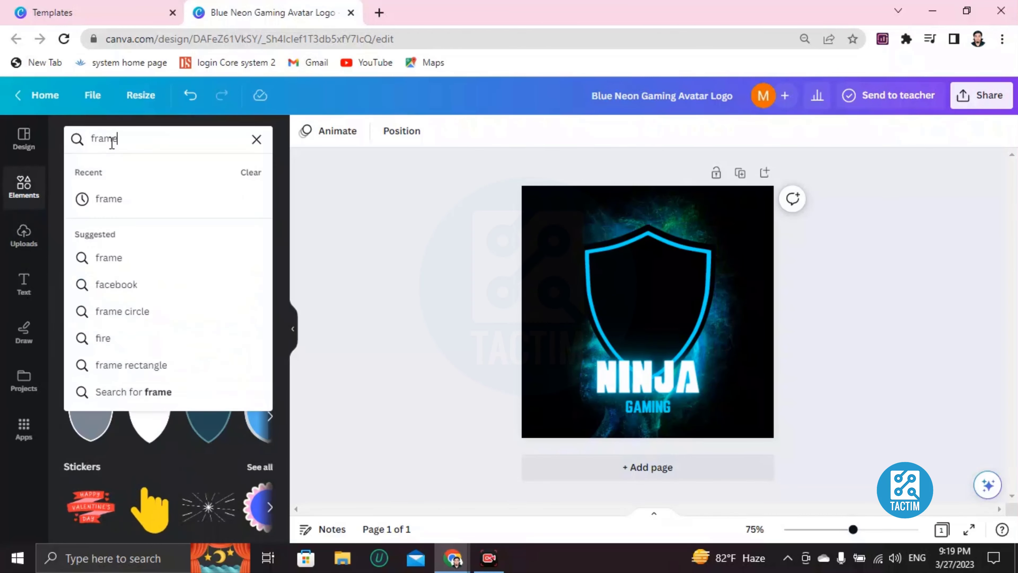
key("Return")
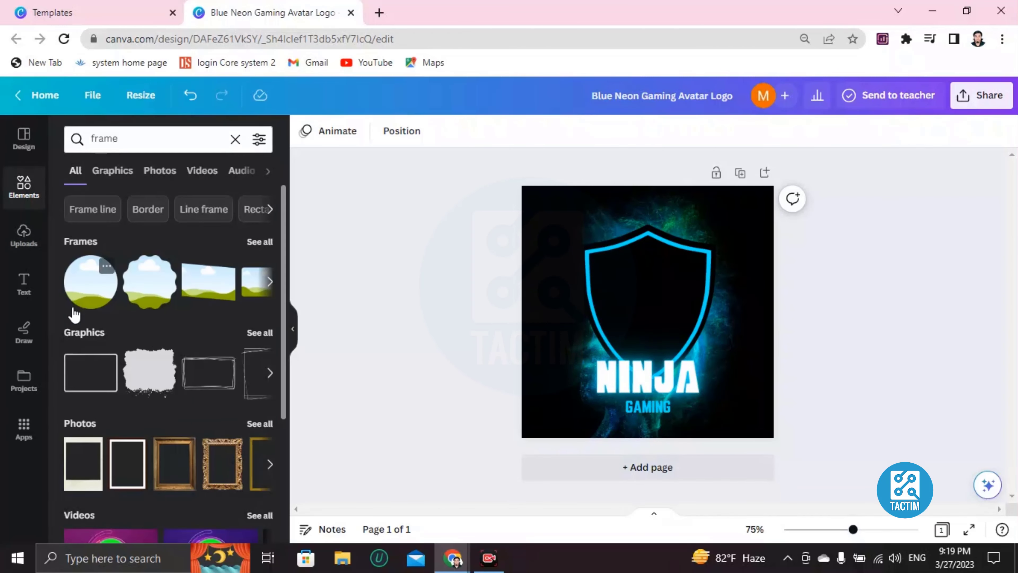
left_click(269, 282)
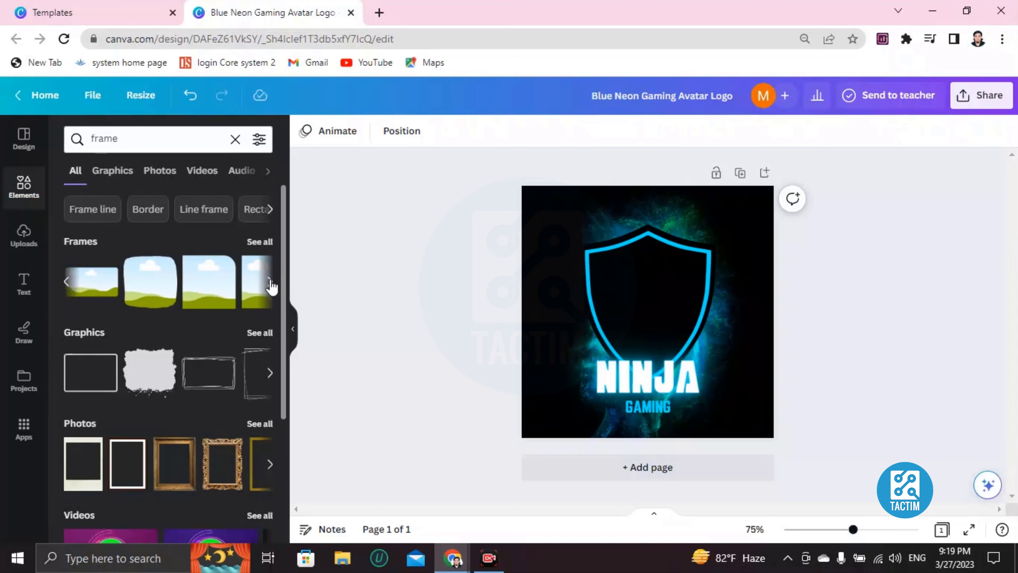
left_click(269, 282)
left_click(232, 287)
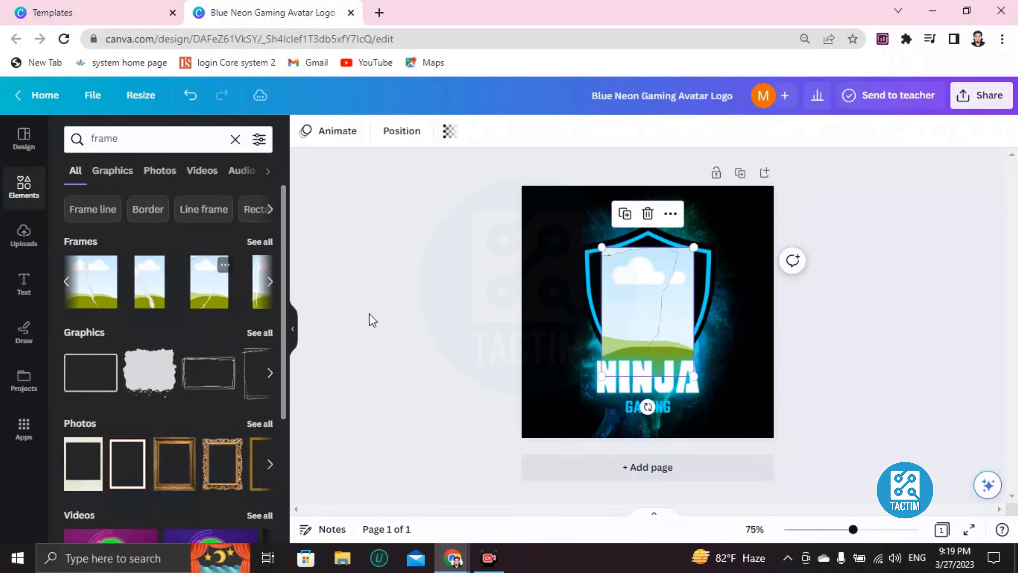
left_click_drag(619, 267, 617, 268)
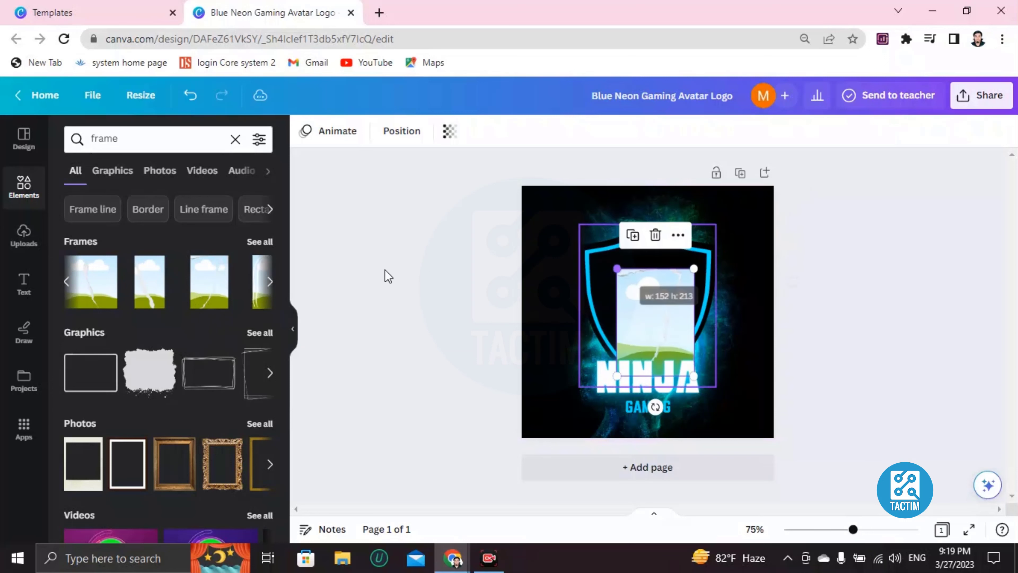
Remove a trial arch frame, reposition the sky frame, and add a circle sky frame.
left_click(270, 282)
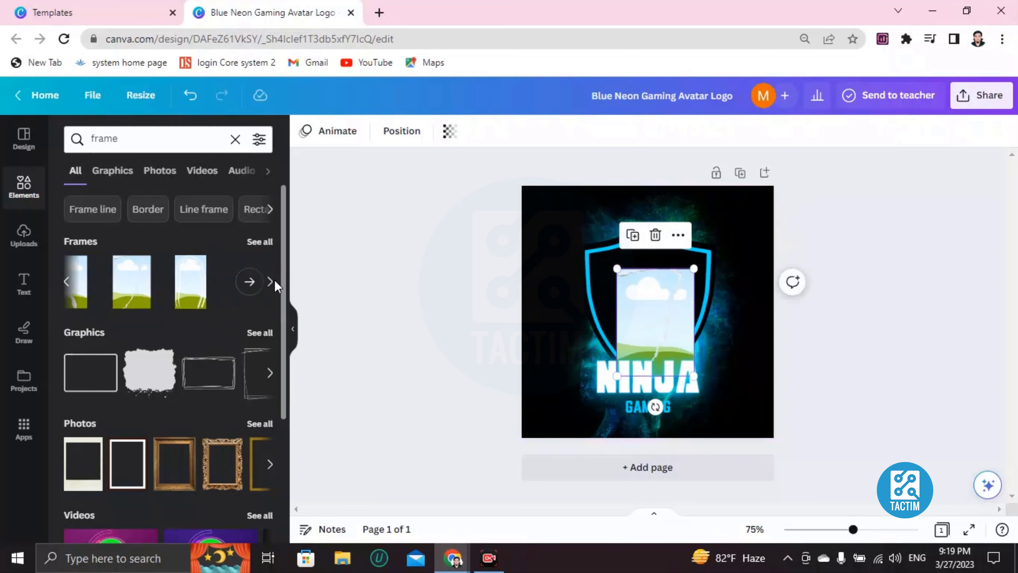
left_click(190, 299)
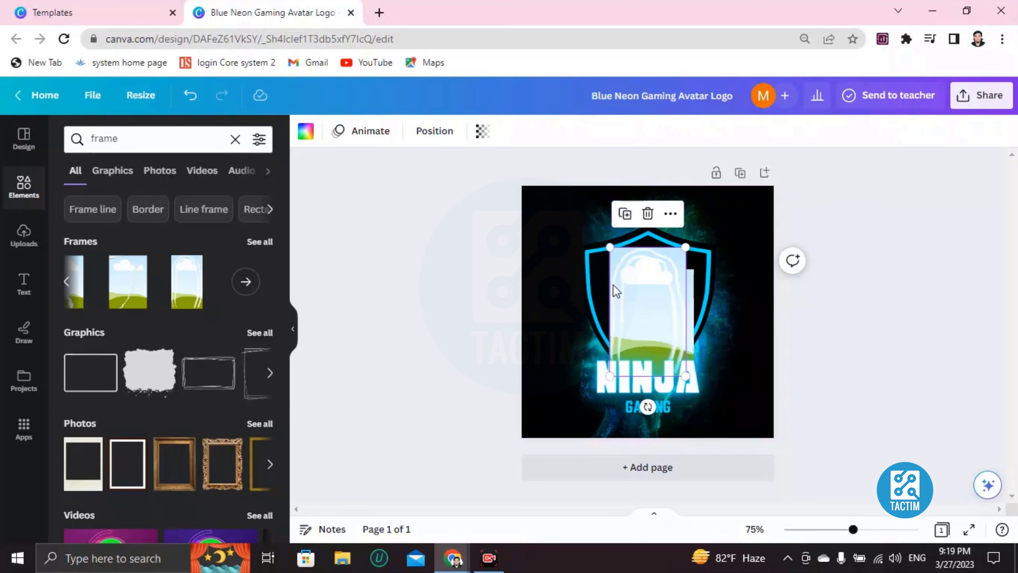
key("Delete")
left_click_drag(642, 327, 631, 307)
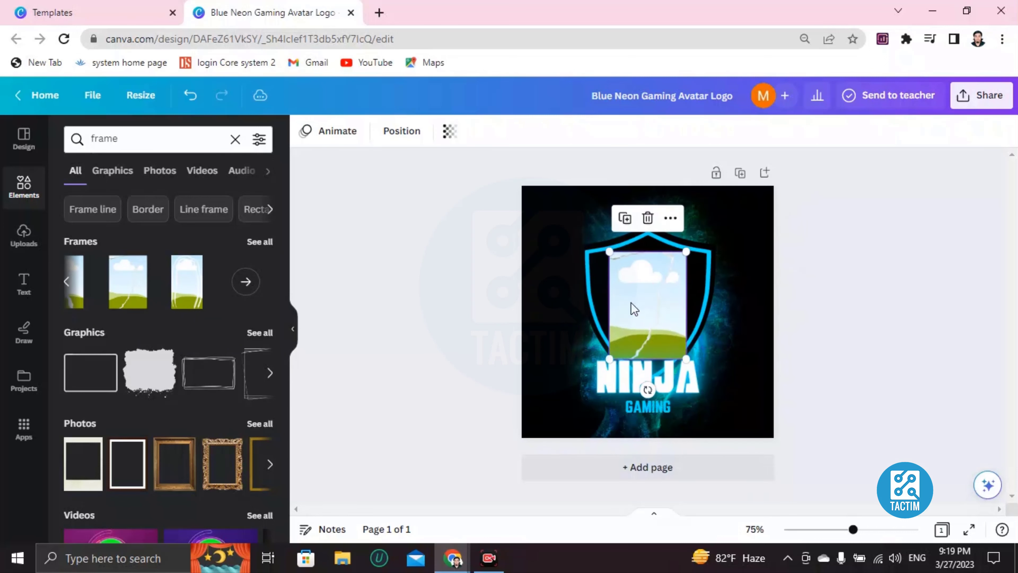
left_click(66, 282)
left_click(66, 283)
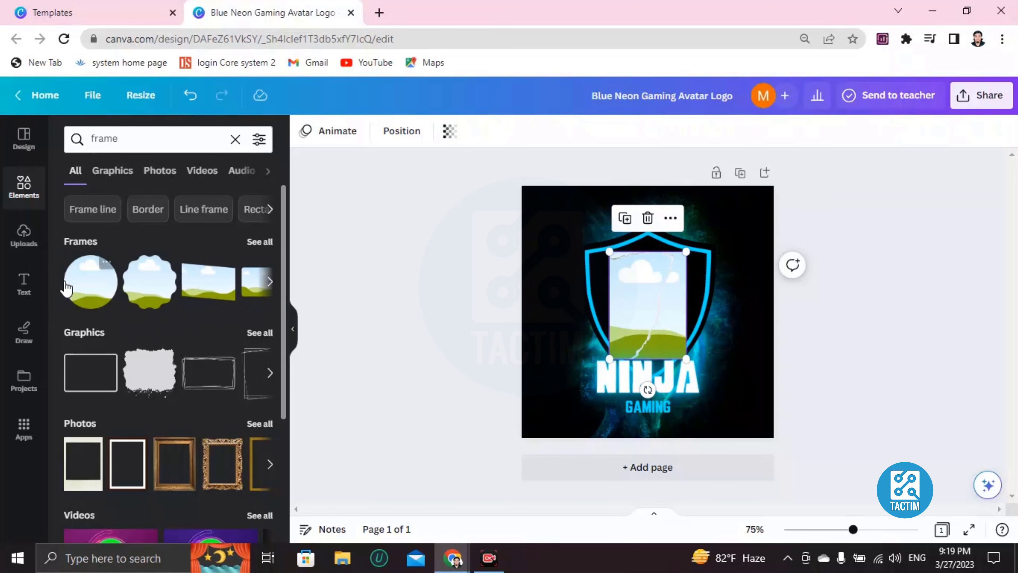
left_click(66, 287)
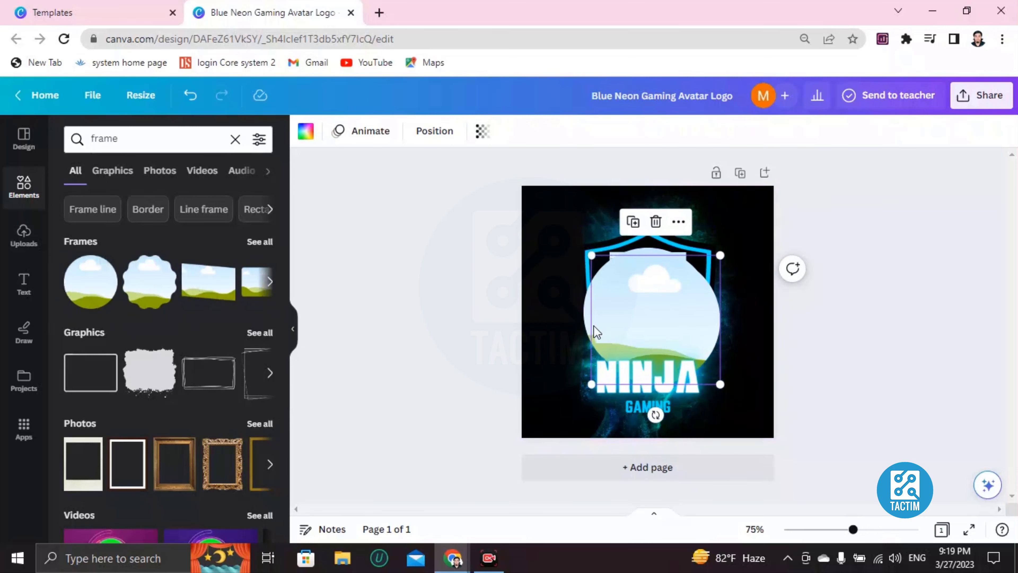
key("Delete")
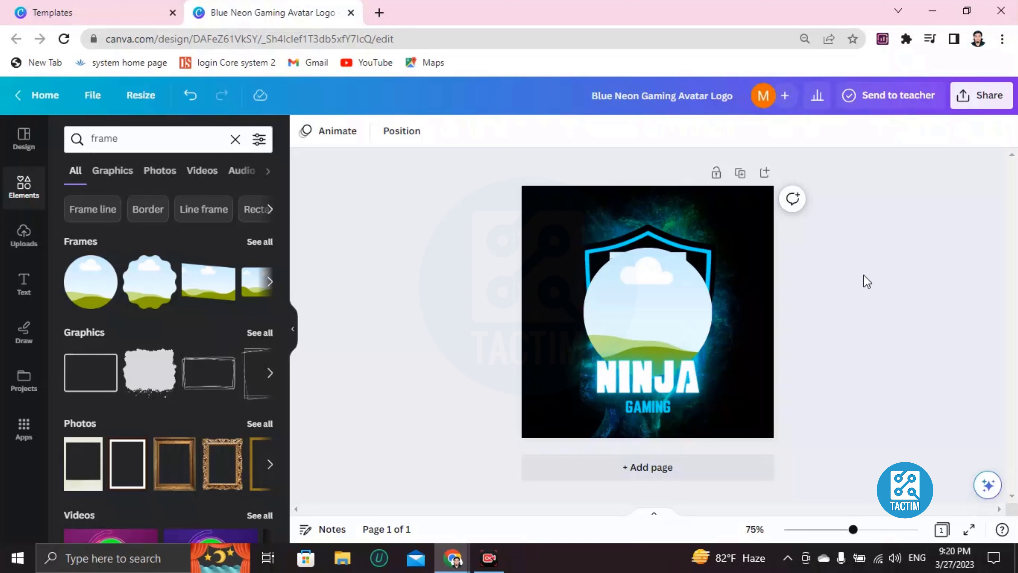
Delete the circle frame, move the rectangular frame, and drop the uploaded face photo into it.
left_click(666, 313)
key("Delete")
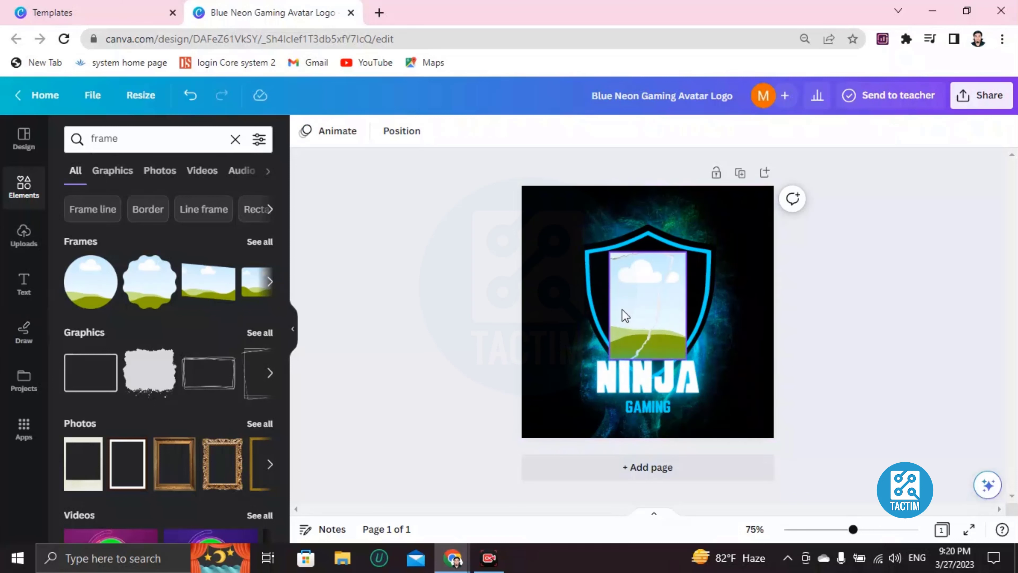
left_click_drag(640, 312, 637, 301)
left_click(24, 234)
left_click_drag(96, 448, 637, 288)
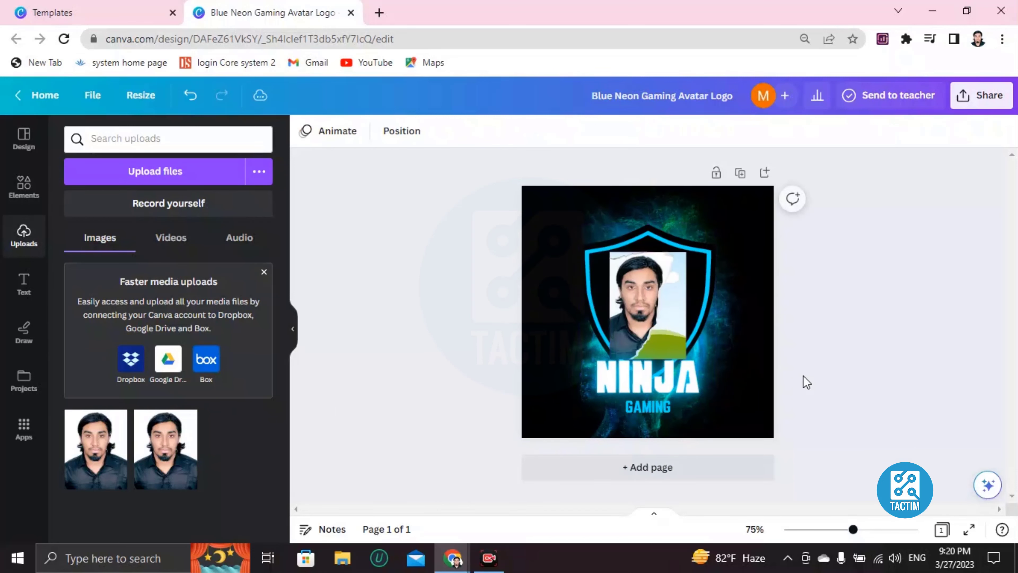
left_click(659, 307)
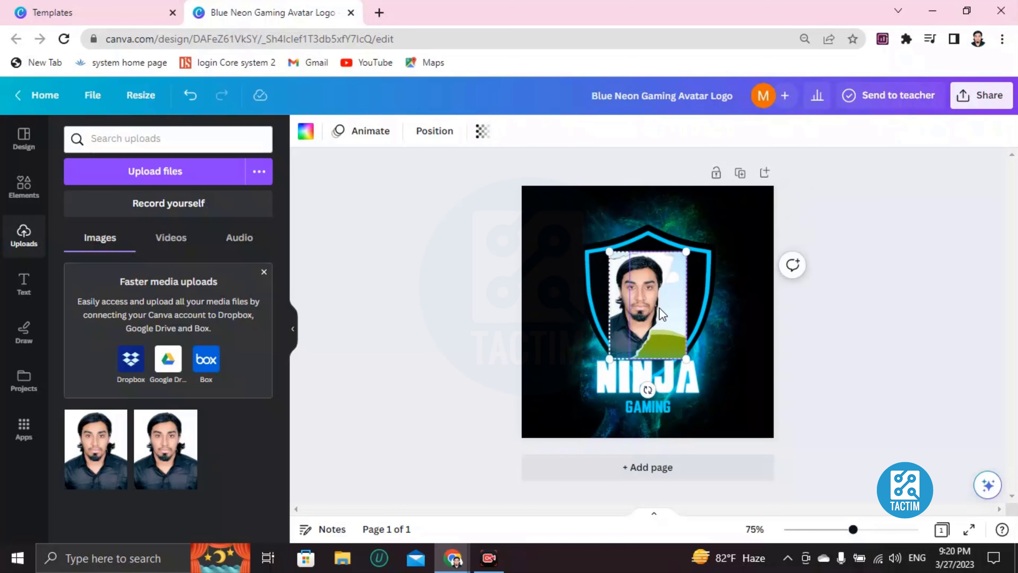
left_click(195, 106)
Undo six times back to the original ninja image, then delete that image from the shield.
left_click(195, 106)
left_click(196, 105)
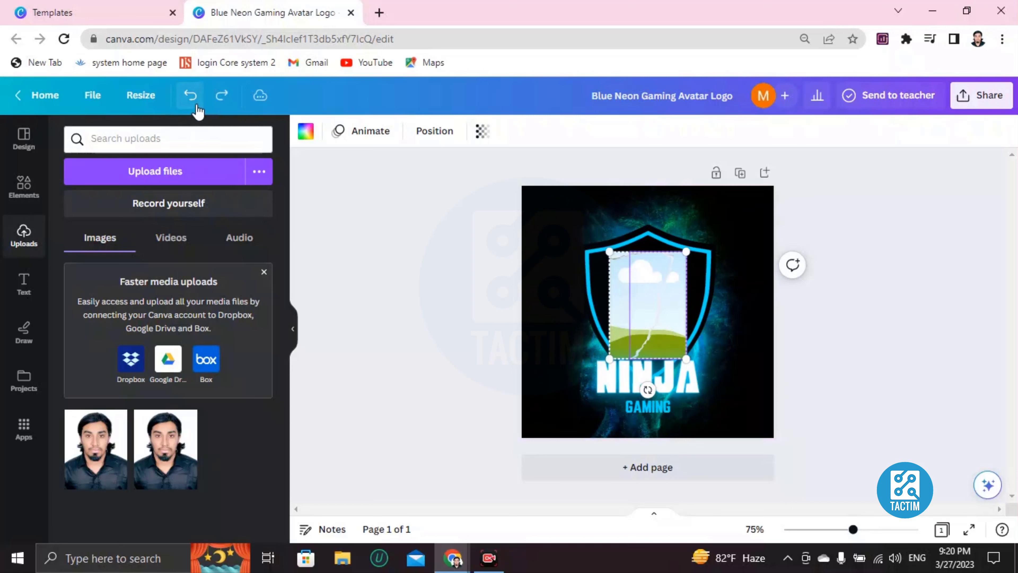
left_click(196, 105)
left_click(196, 105)
left_click(196, 106)
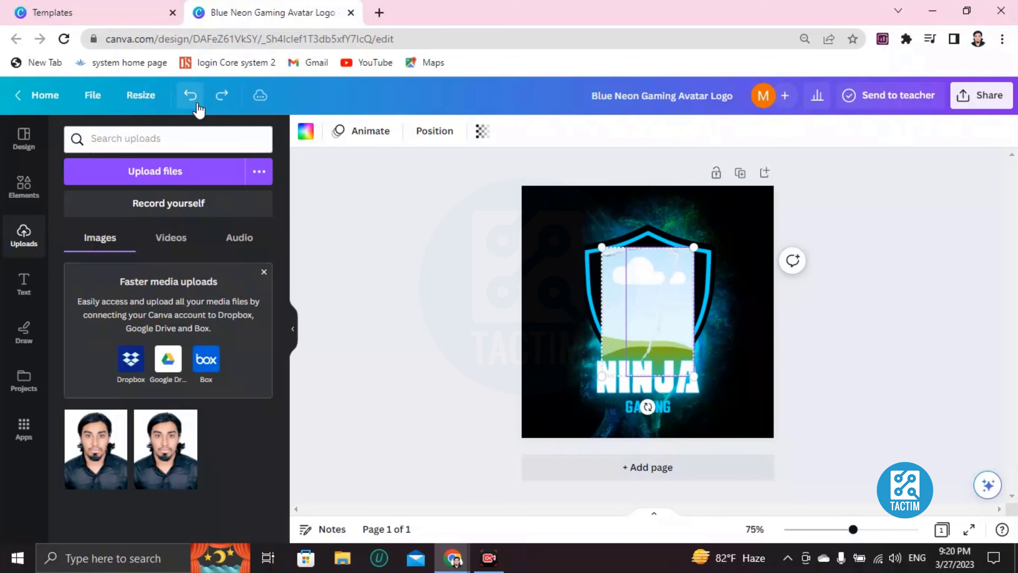
left_click(197, 107)
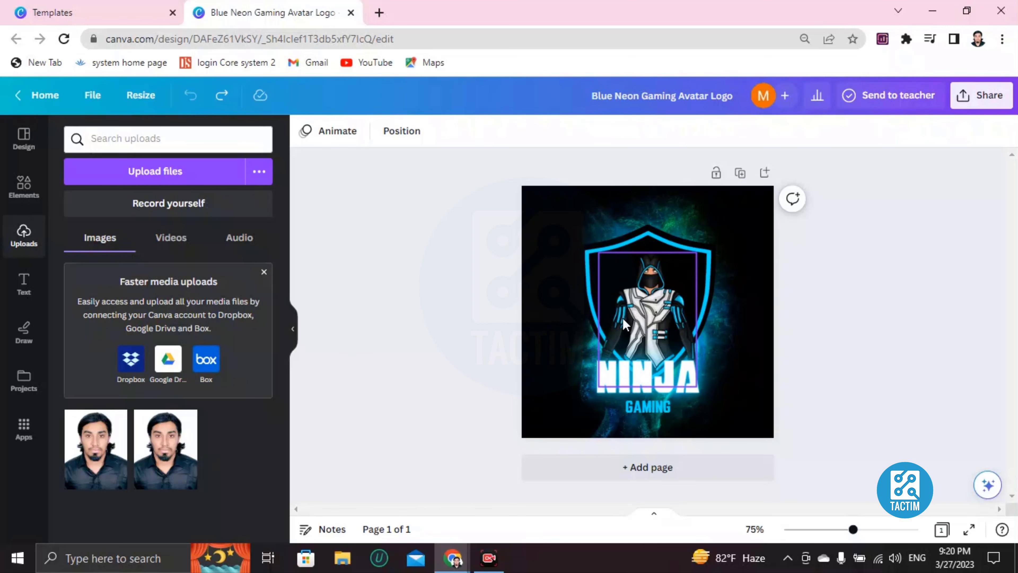
left_click(638, 317)
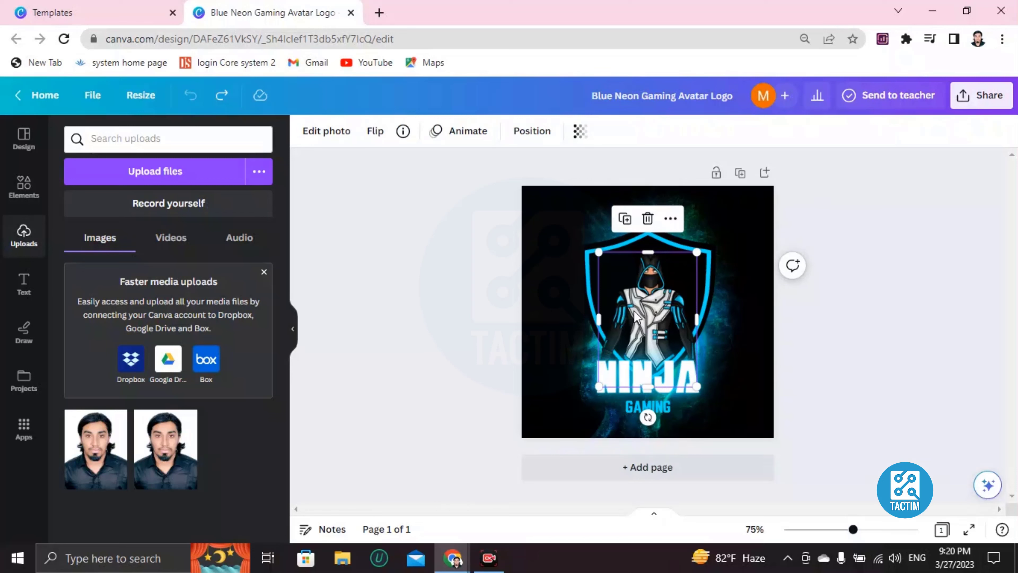
key("Delete")
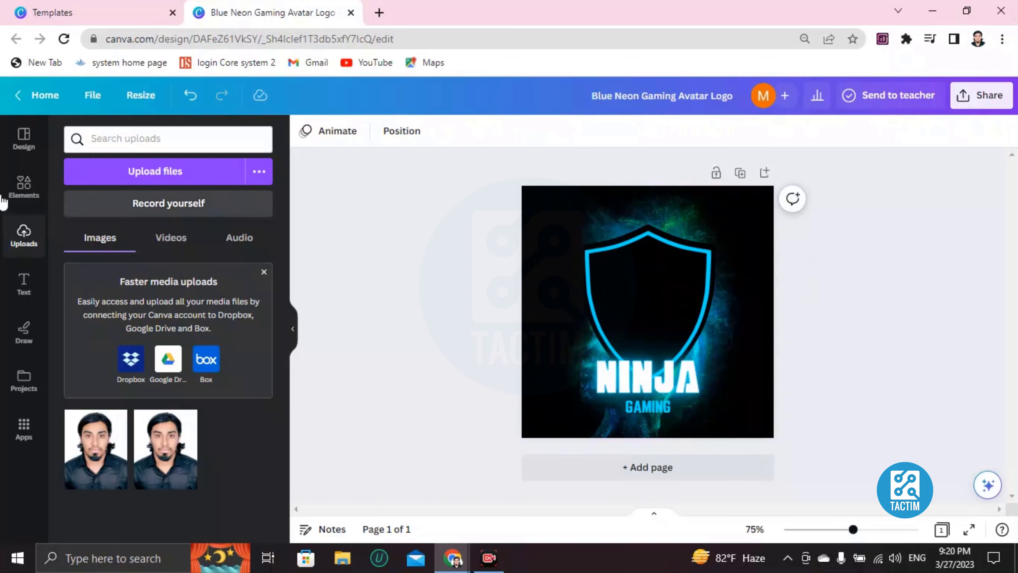
Search elements for 'ninja' and place the blue ninja emblem in the shield, nudged upward.
left_click(25, 186)
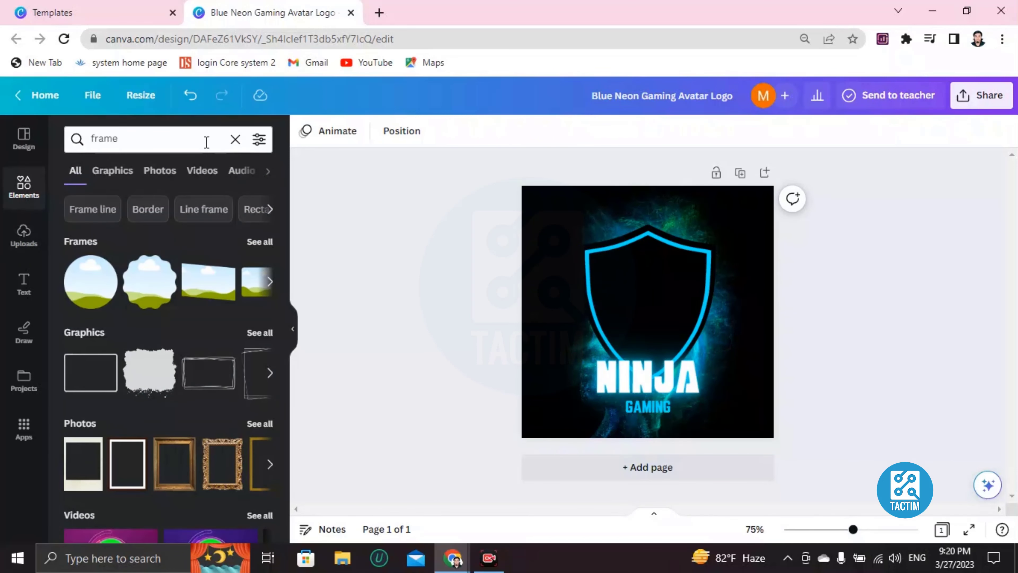
left_click(235, 140)
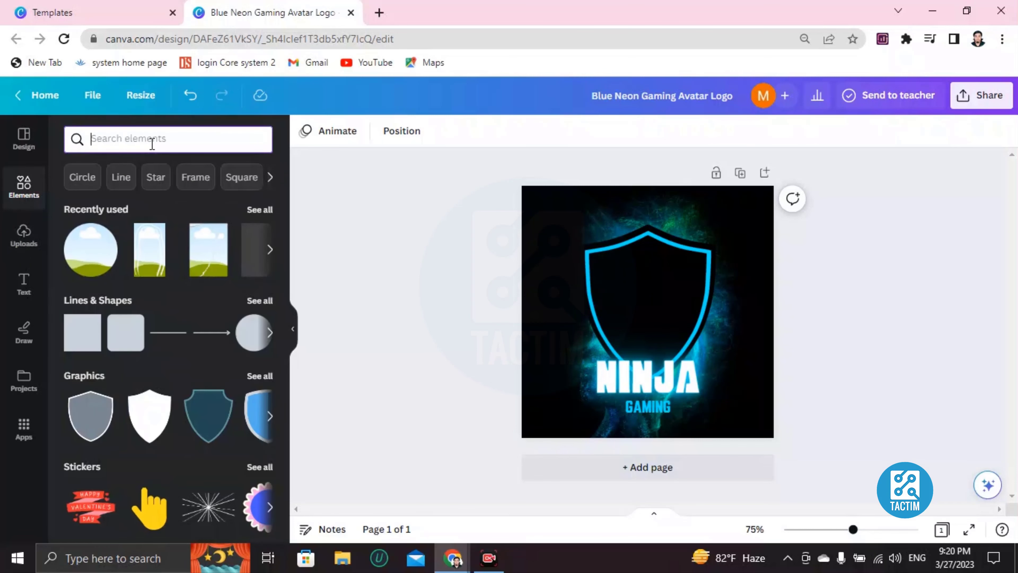
type("ninja")
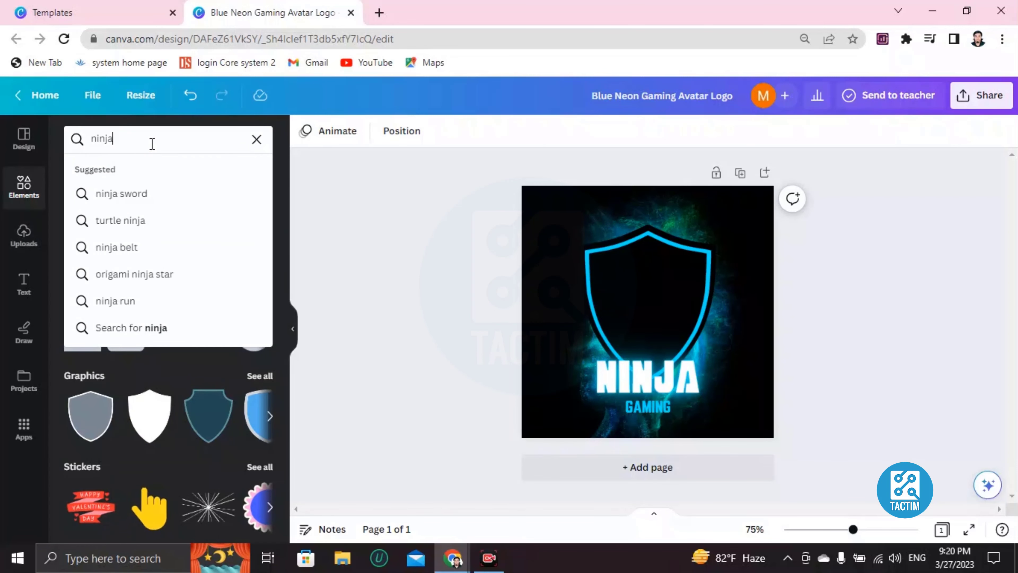
key("Return")
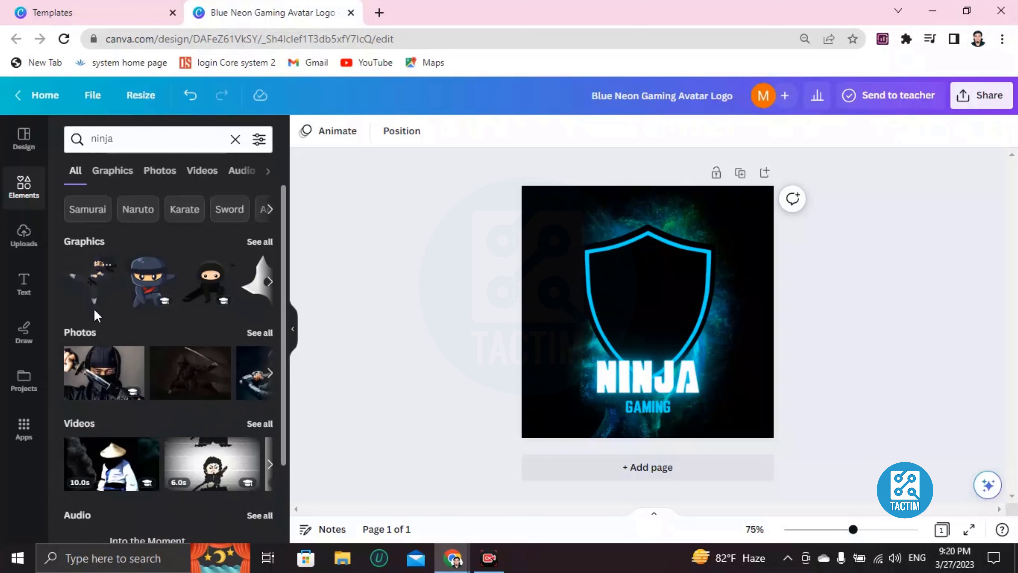
left_click(271, 280)
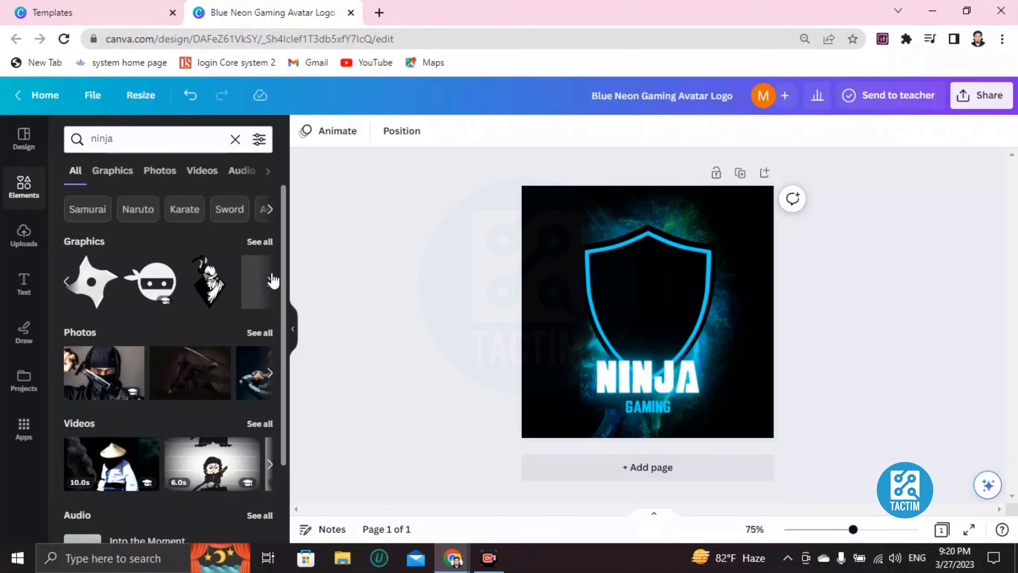
left_click(271, 281)
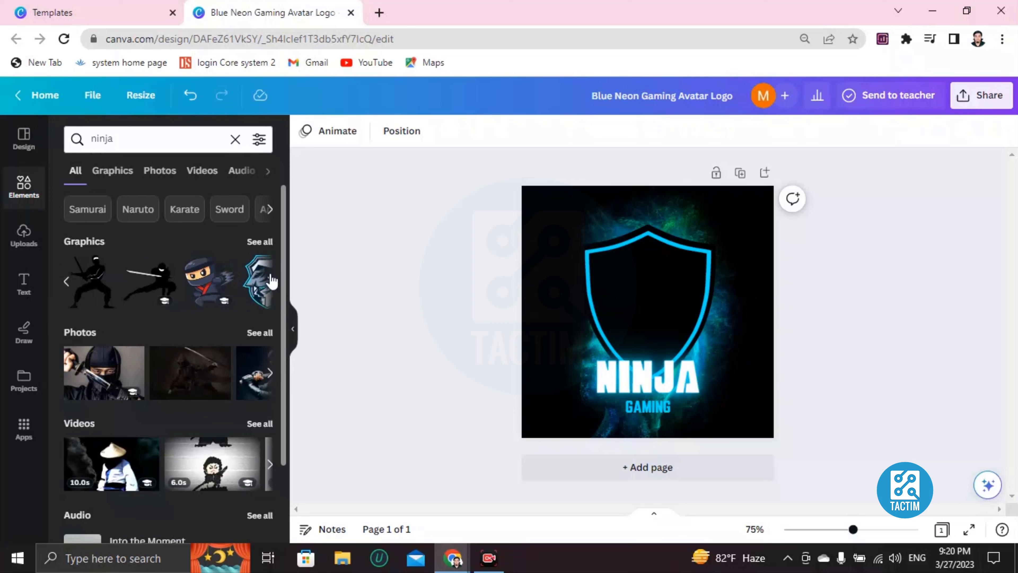
left_click(269, 282)
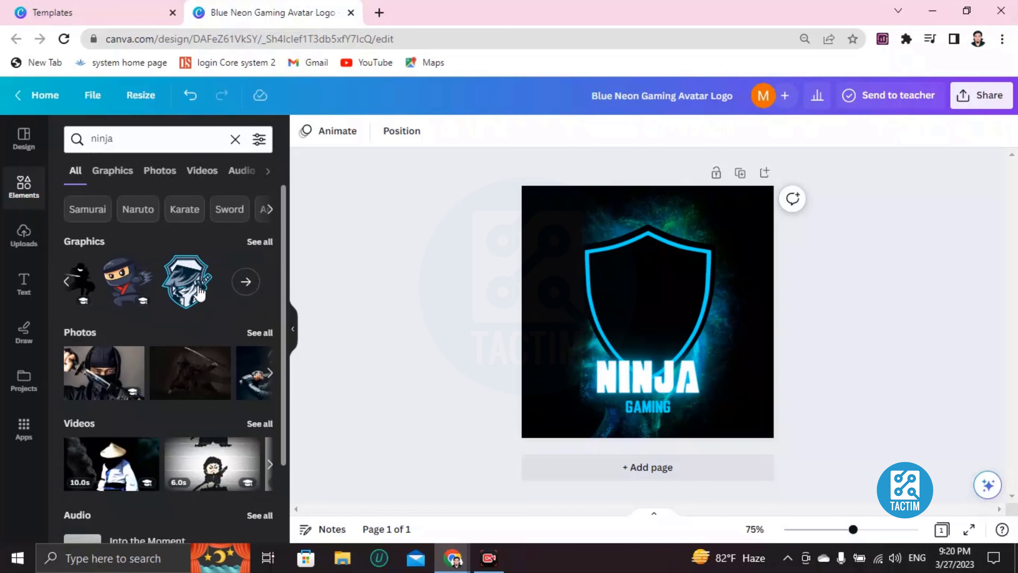
left_click(186, 281)
left_click_drag(643, 329, 639, 322)
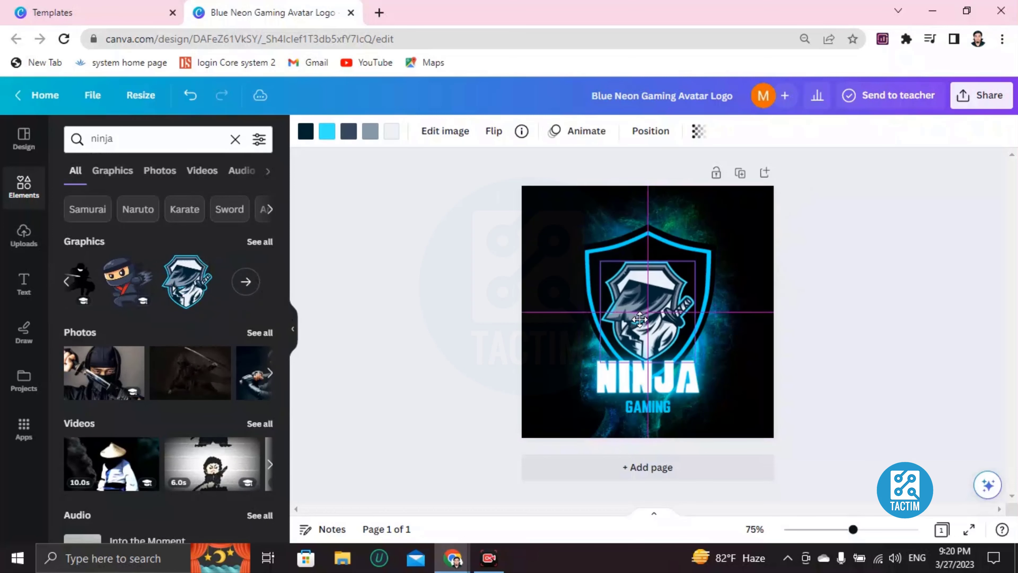
Change the title text from NINJA to 'NINJUSTU'.
left_click(557, 333)
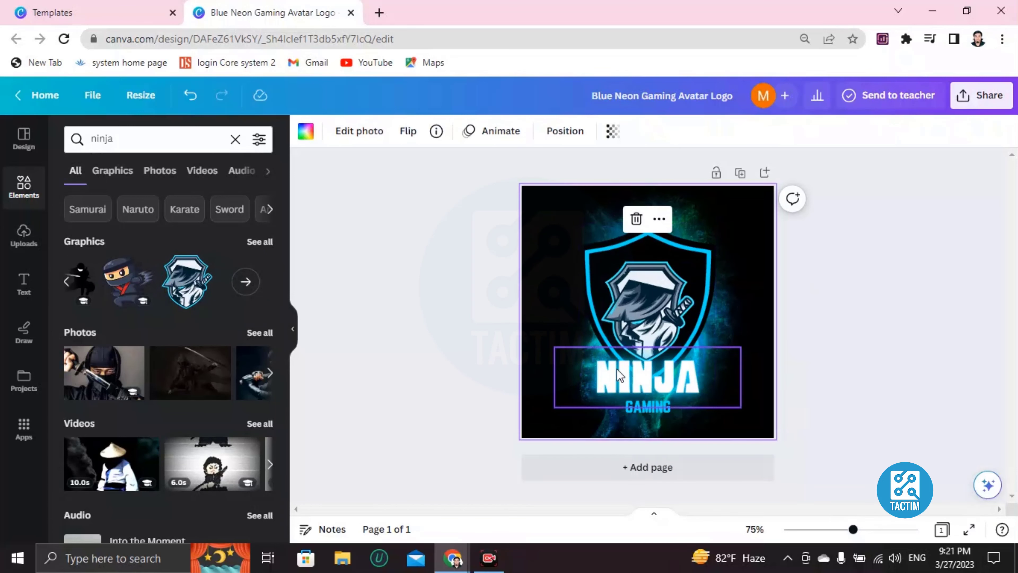
left_click(639, 372)
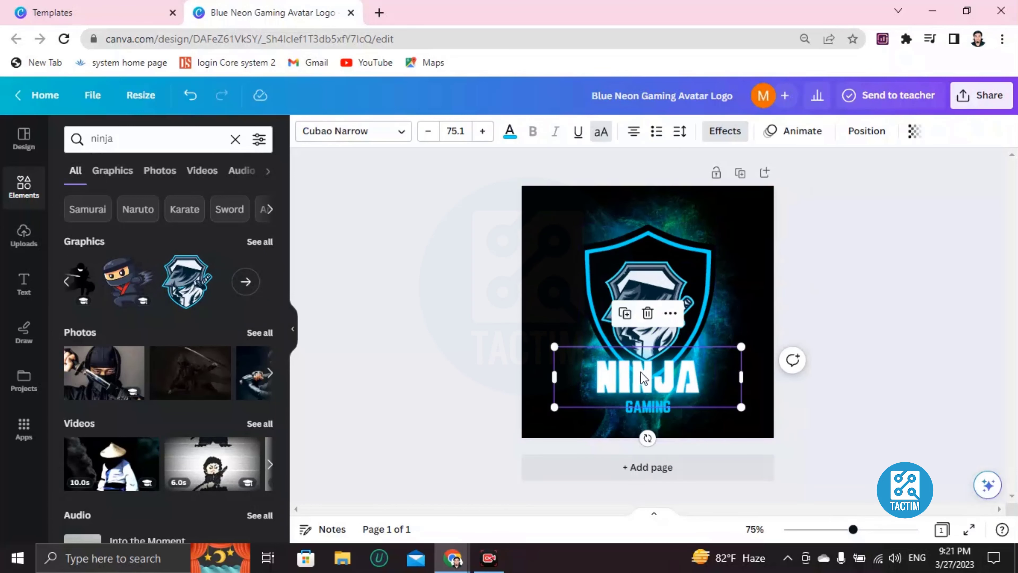
double_click(656, 371)
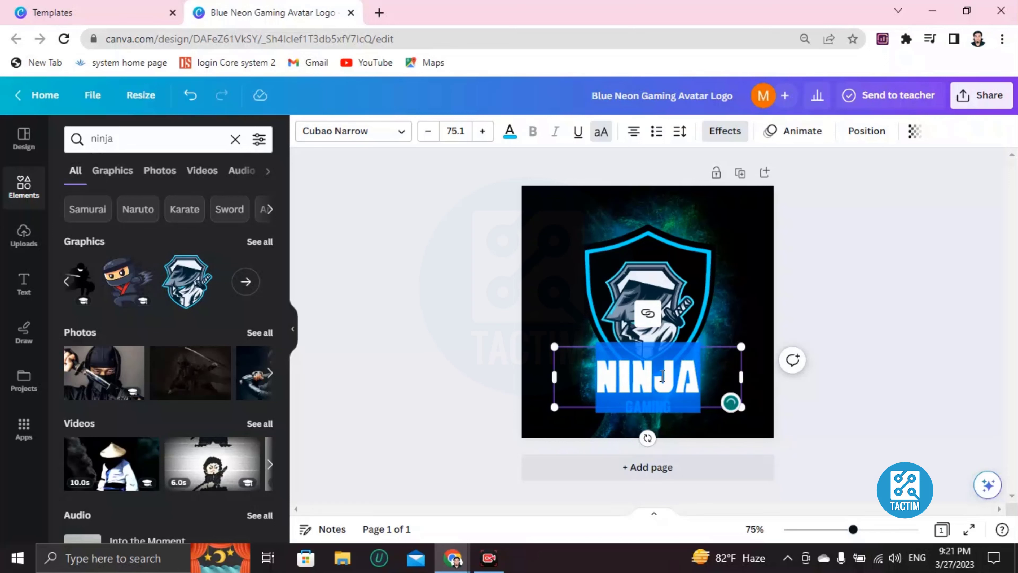
key("BackSpace")
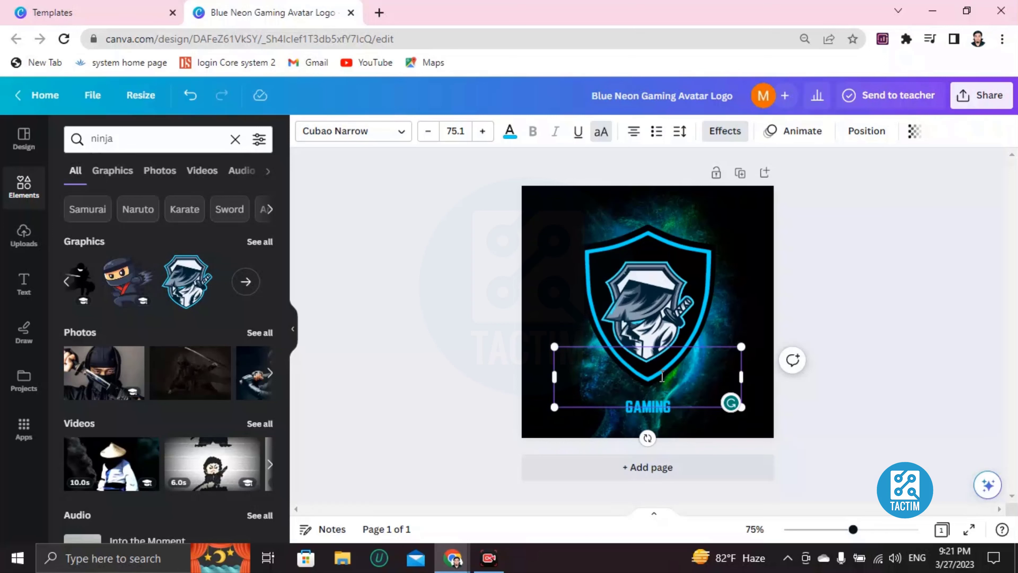
type("NI")
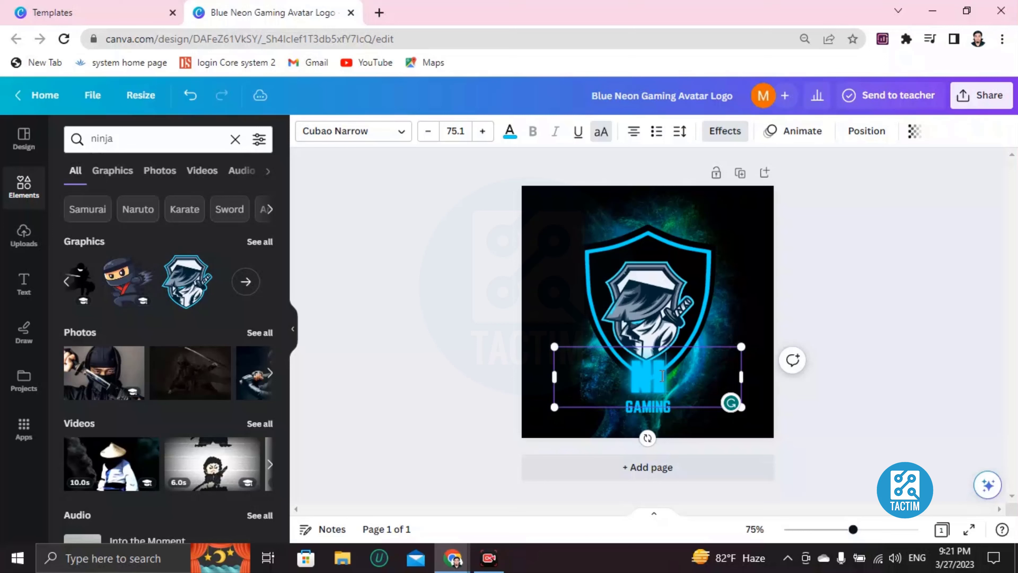
type("NJUSTU")
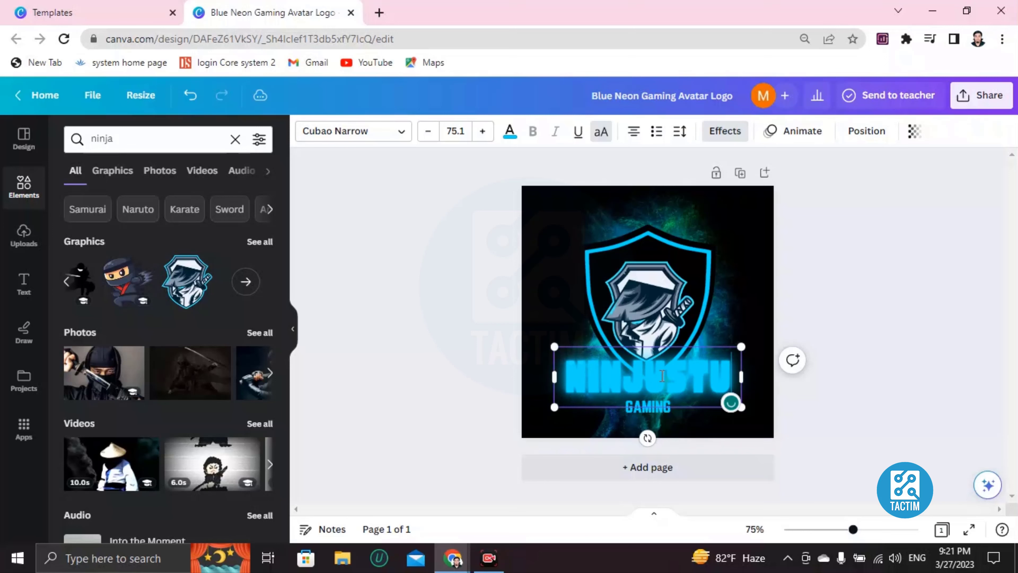
left_click(653, 411)
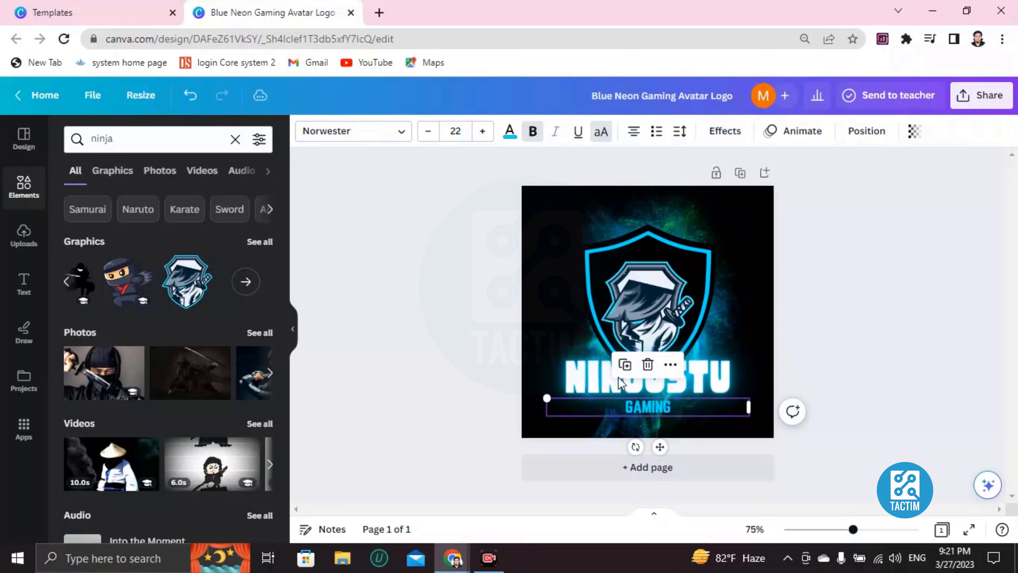
Recolour the NINJUSTU title with the violet default colour swatch.
left_click(602, 378)
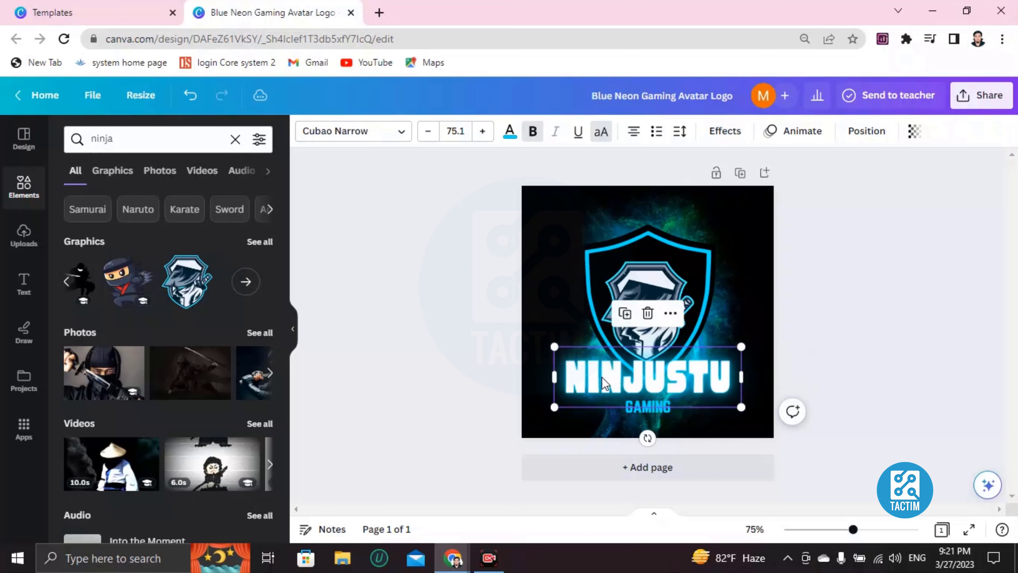
left_click(622, 379)
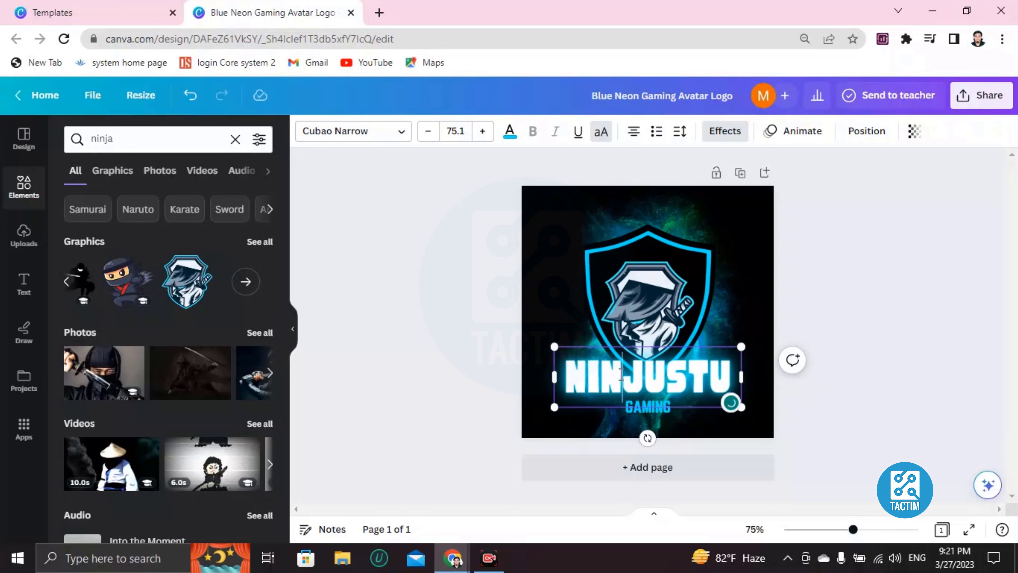
double_click(622, 379)
left_click(508, 132)
scroll(151, 329, "down", 3)
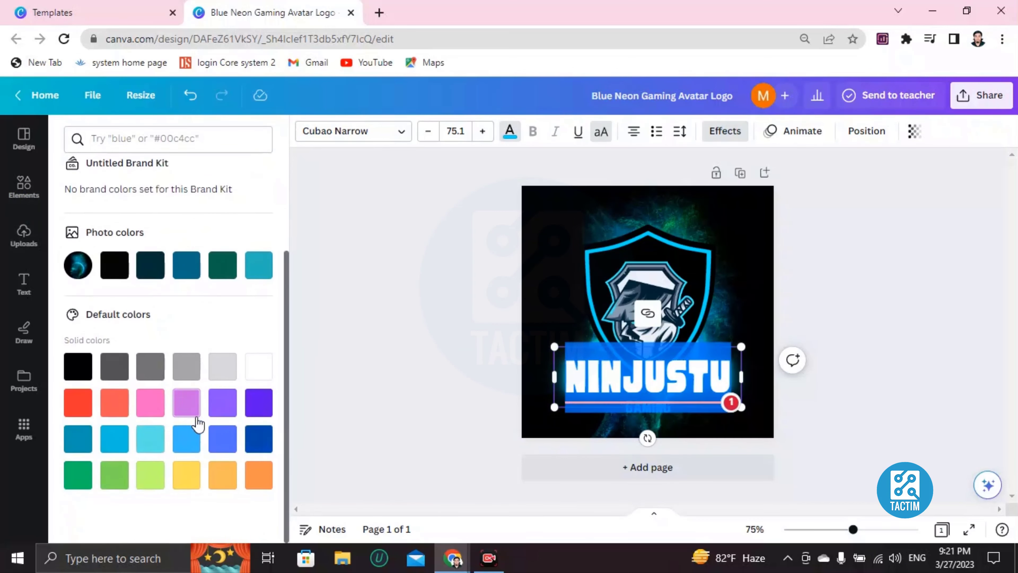
left_click(222, 402)
left_click(550, 297)
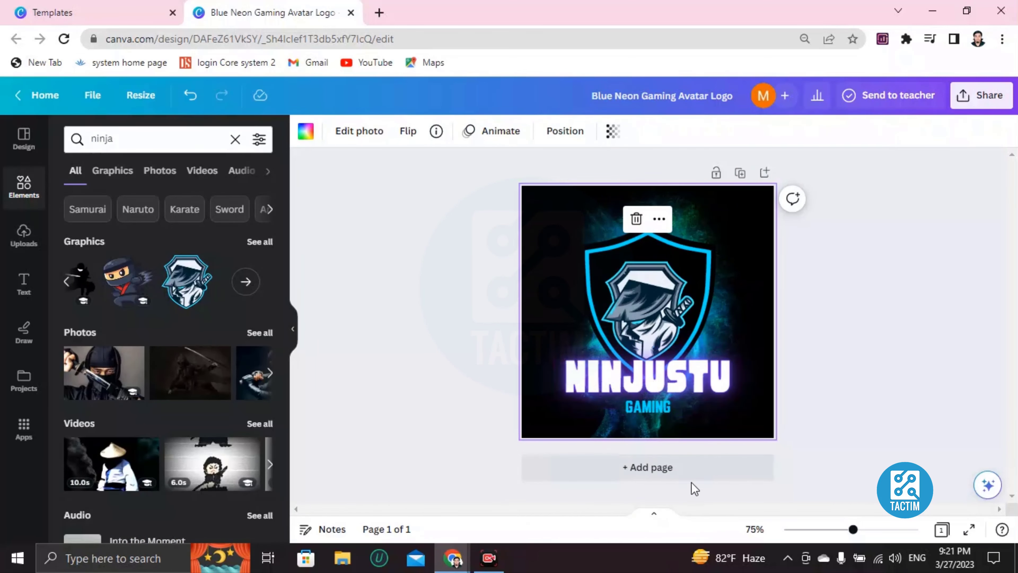
Replace the subtitle word GAMING beneath NINJUSTU with GAME.
double_click(640, 404)
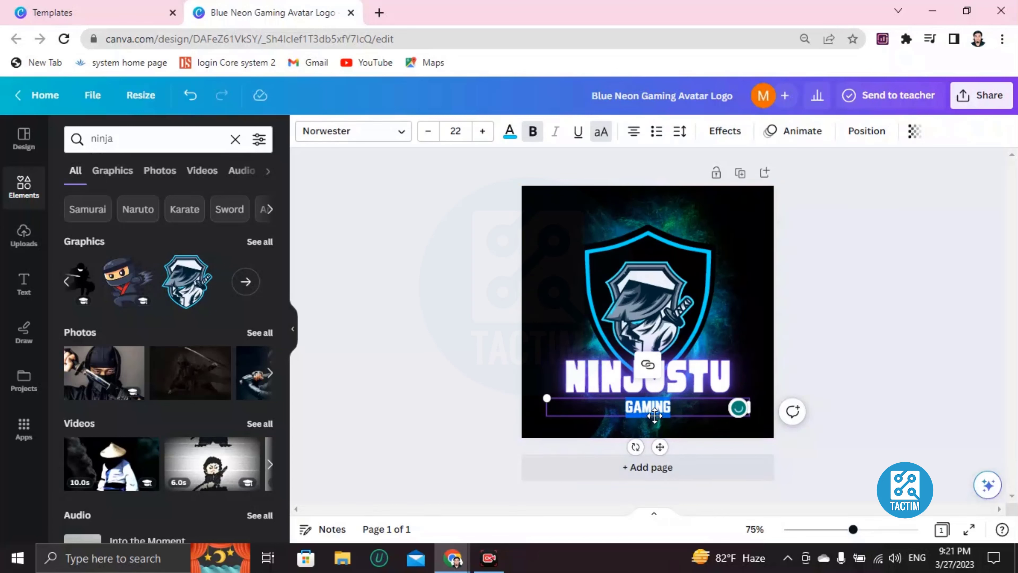
key("BackSpace")
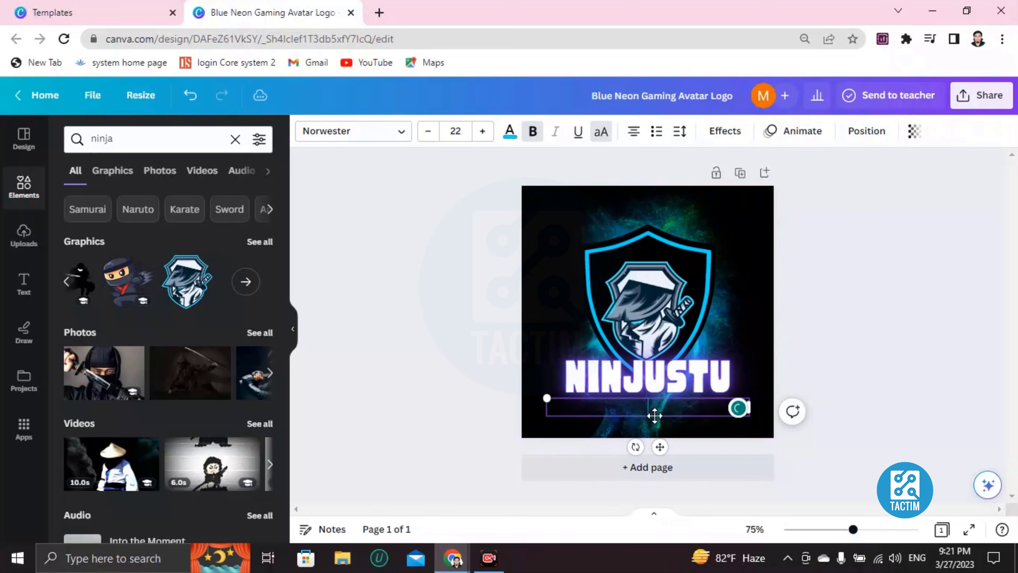
type("GAME")
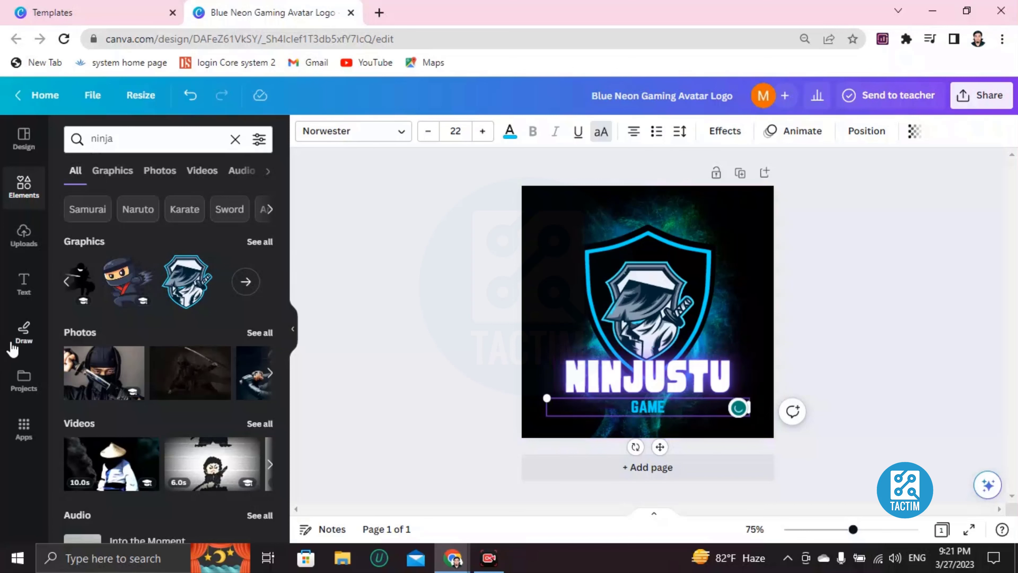
Add the pink GLOW neon text style, shrinking it and placing it under the NINJUSTU title.
left_click(20, 282)
scroll(176, 361, "down", 6)
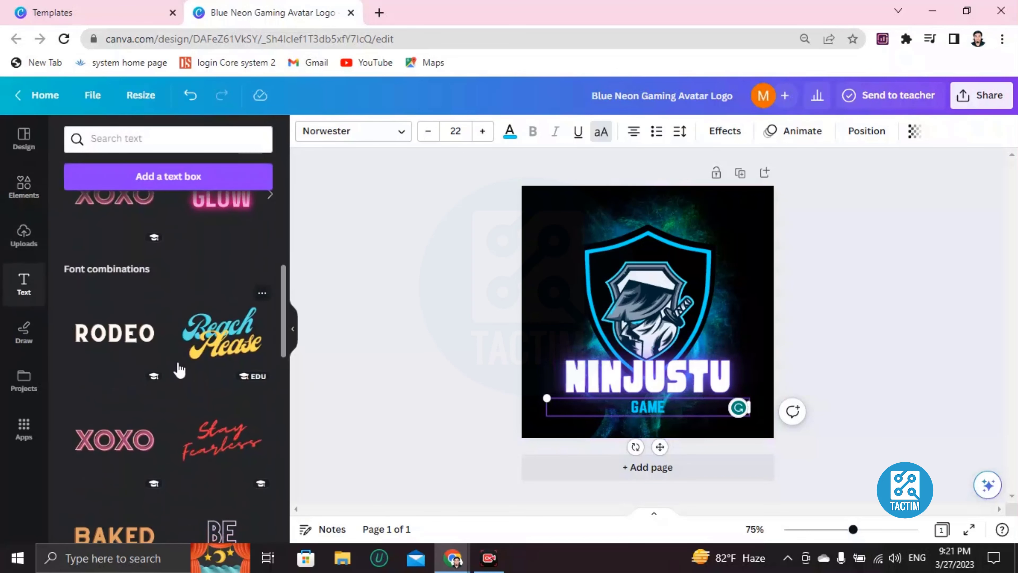
scroll(177, 353, "up", 3)
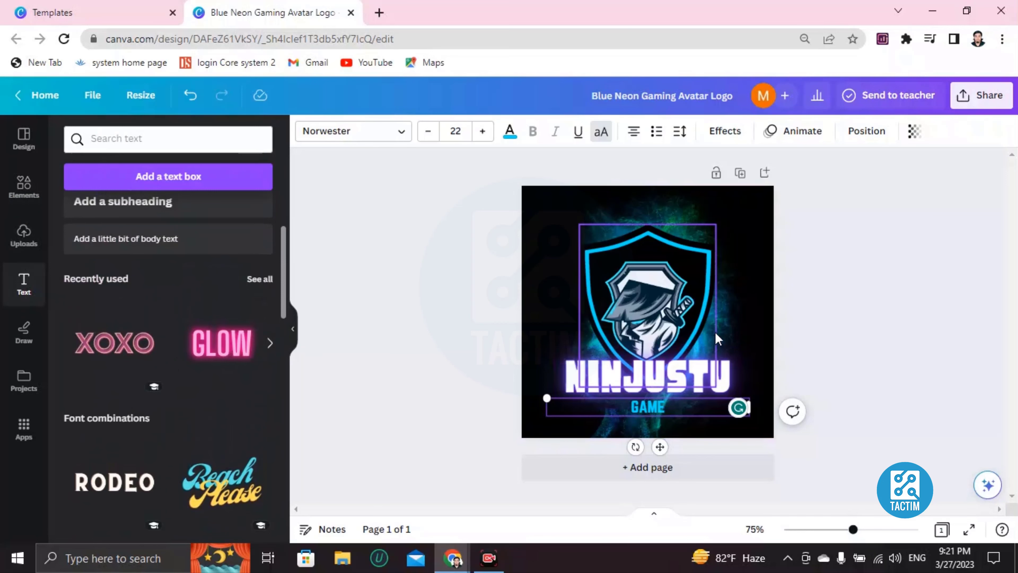
left_click(222, 343)
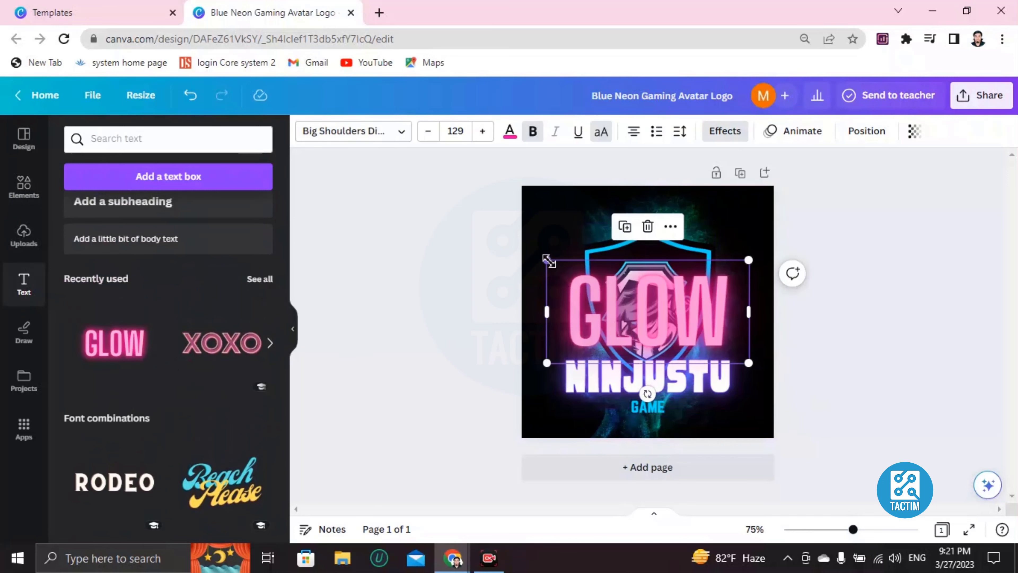
left_click_drag(546, 260, 648, 407)
Retype the pink glow text as 'GAM' and deselect it.
double_click(649, 409)
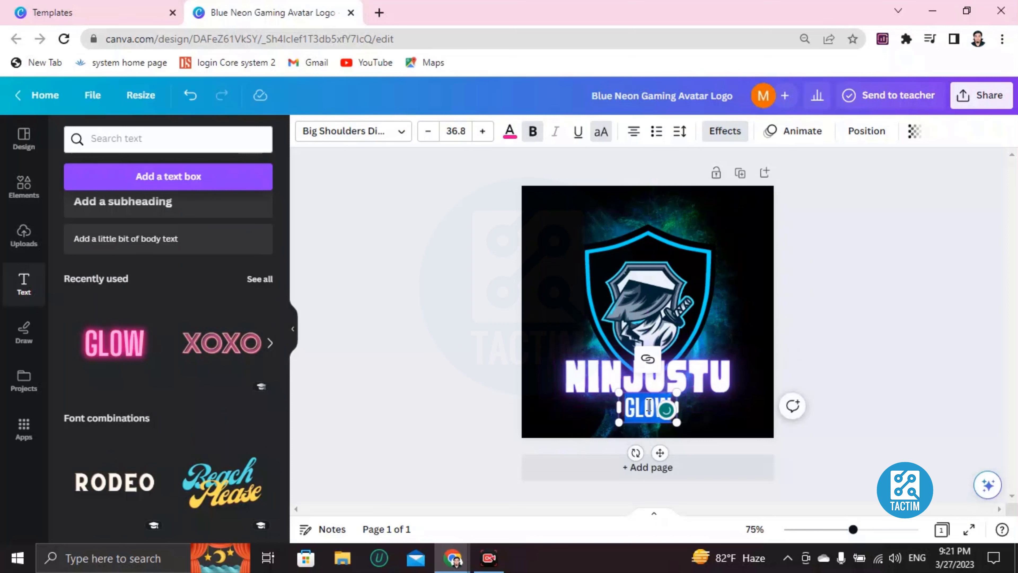
type("GAM")
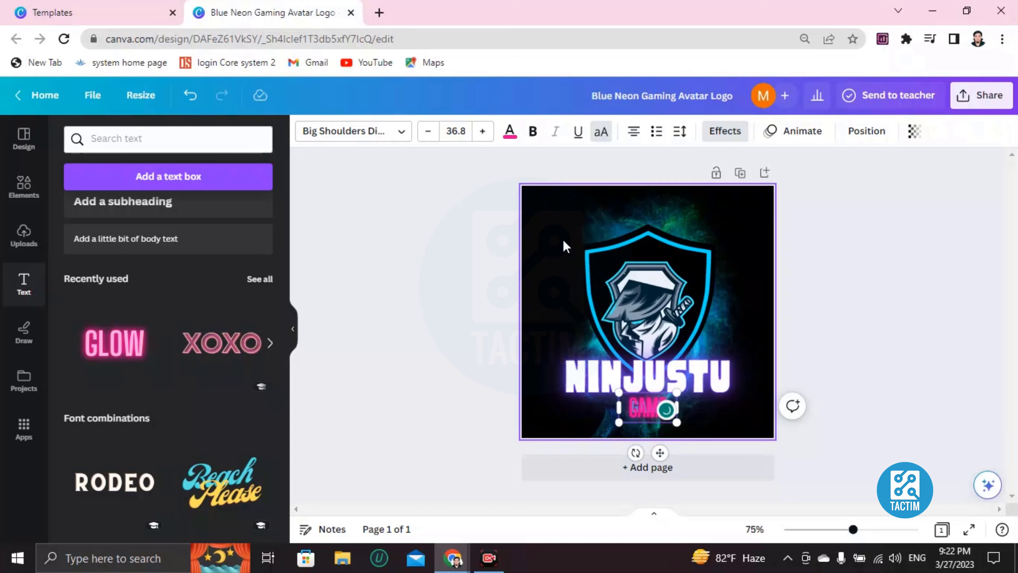
left_click(564, 292)
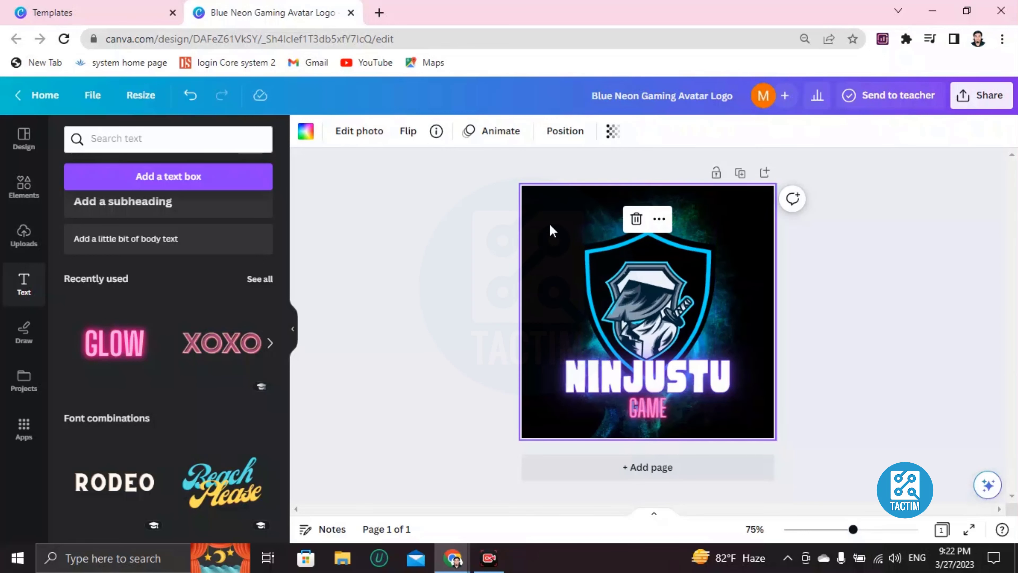
left_click(306, 132)
scroll(189, 310, "down", 1)
scroll(189, 310, "down", 5)
scroll(189, 319, "up", 5)
scroll(152, 359, "down", 5)
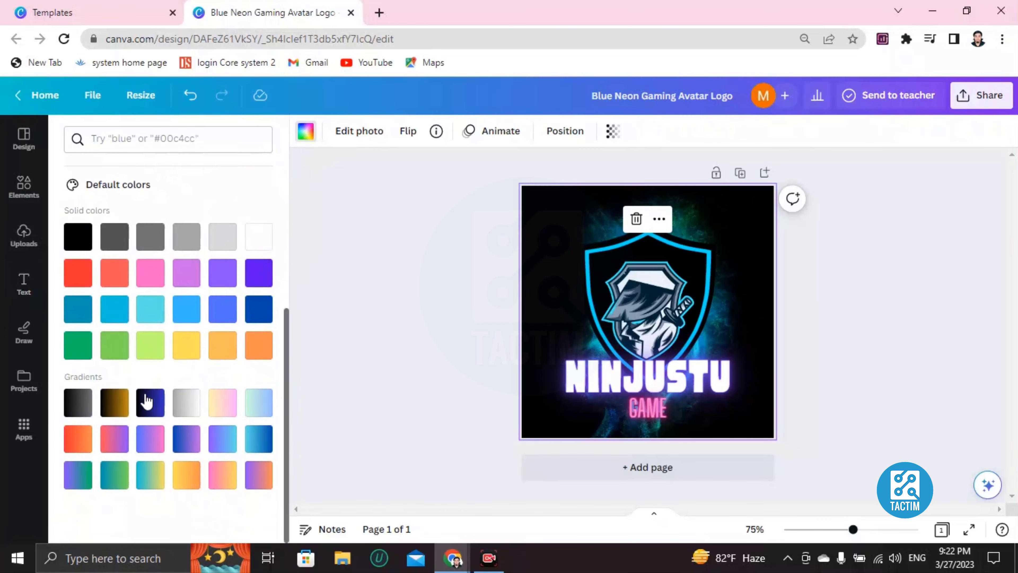
left_click(104, 408)
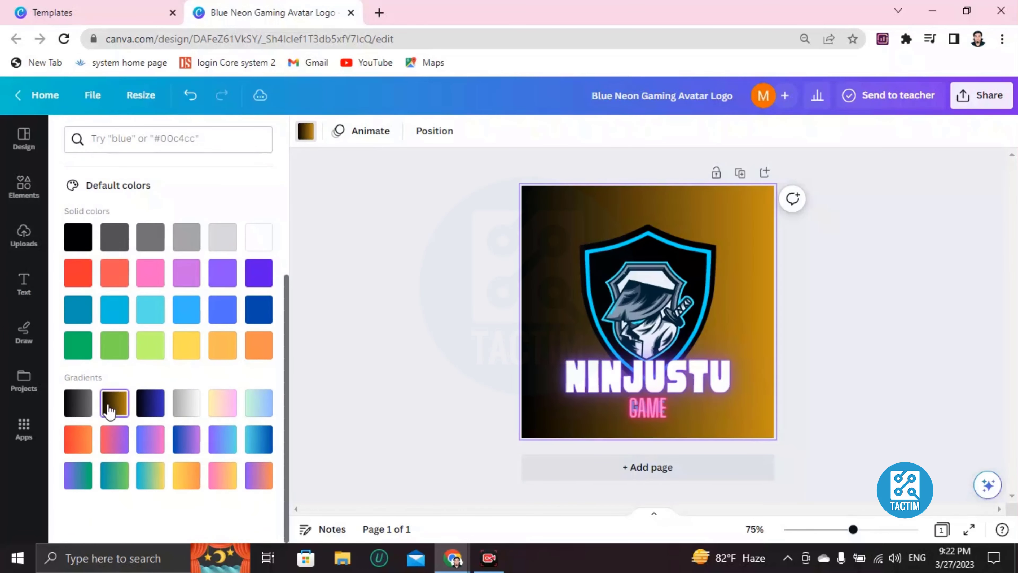
left_click(154, 402)
left_click(185, 408)
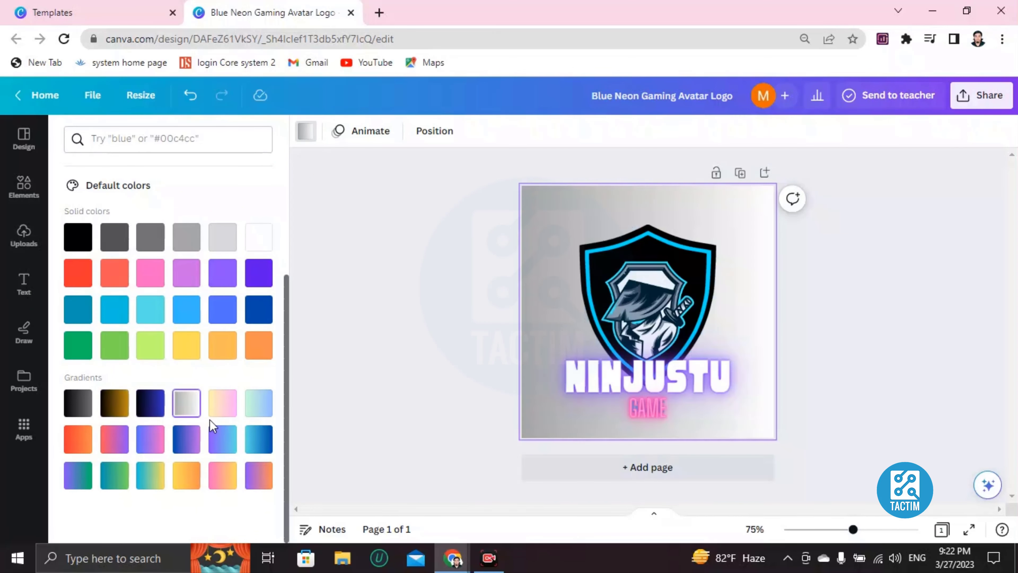
left_click(223, 414)
scroll(202, 411, "up", 5)
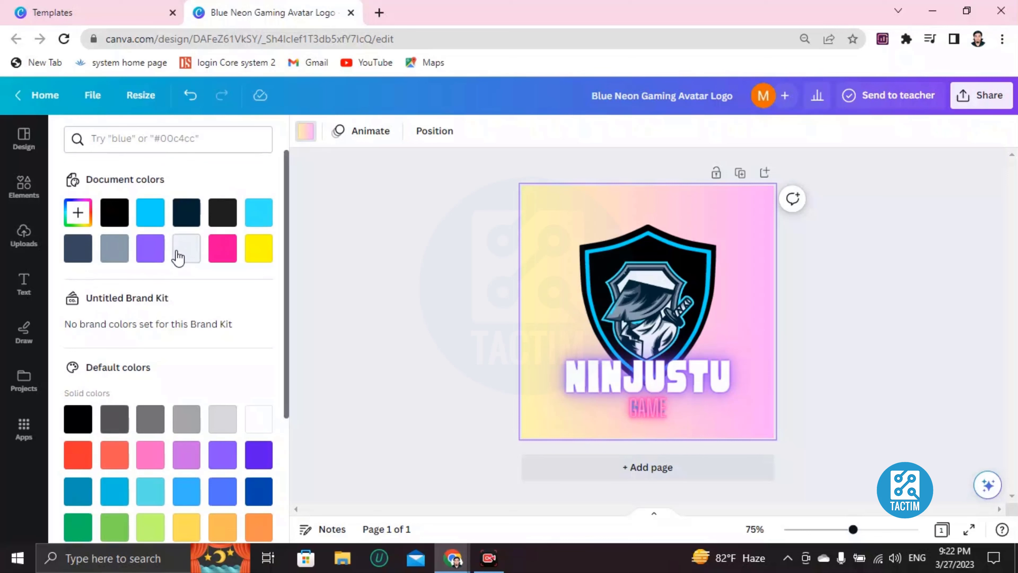
left_click(190, 95)
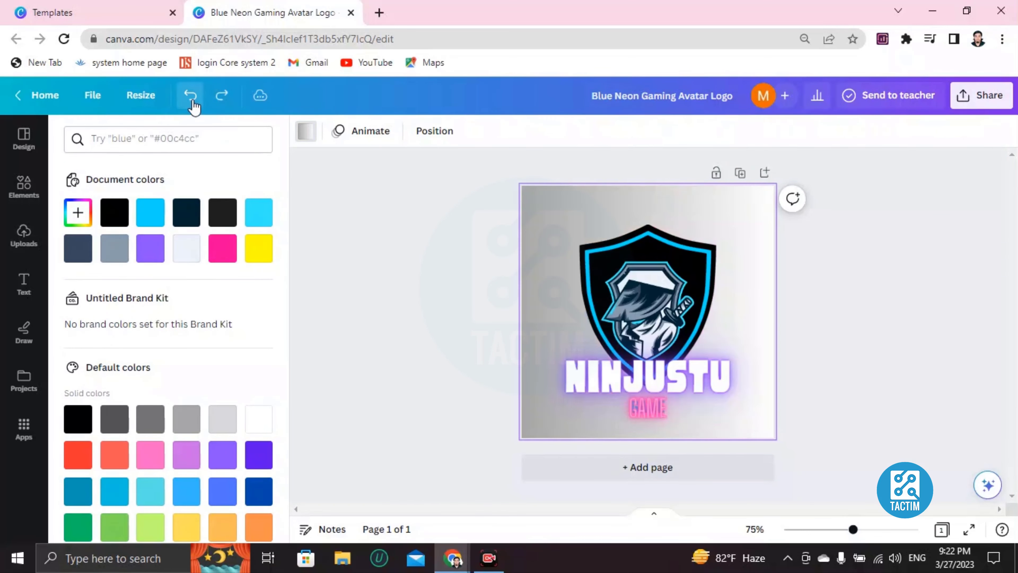
left_click(190, 95)
left_click(191, 95)
left_click(190, 95)
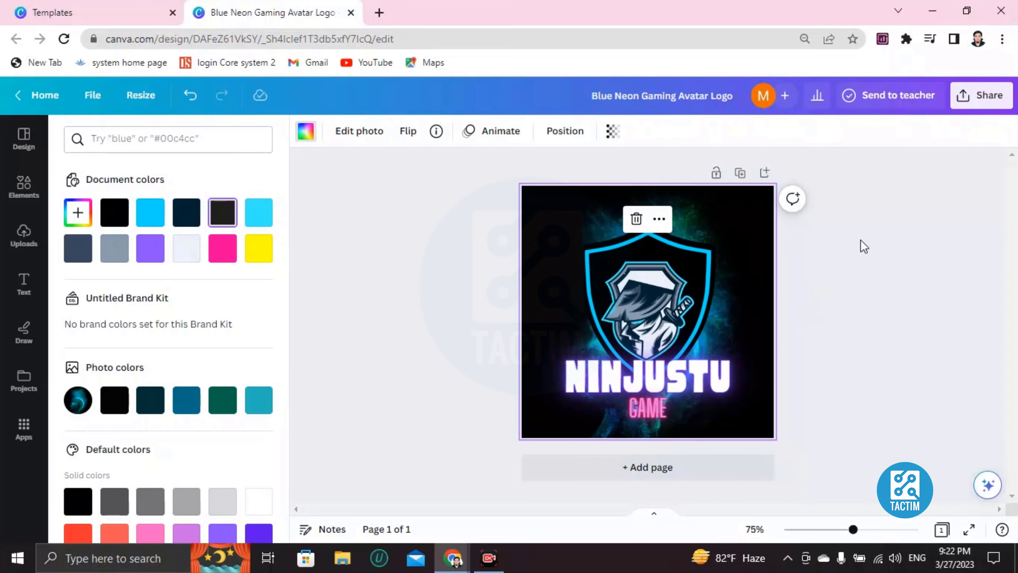
Send a share invitation to the collaborator's e-mail address, then close the sharing panel.
left_click(982, 95)
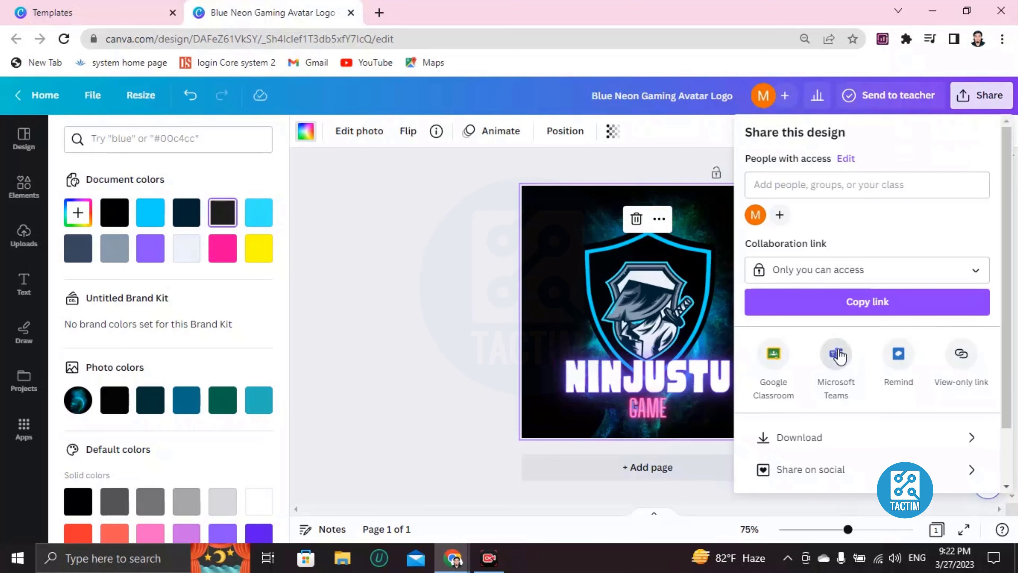
scroll(838, 355, "down", 2)
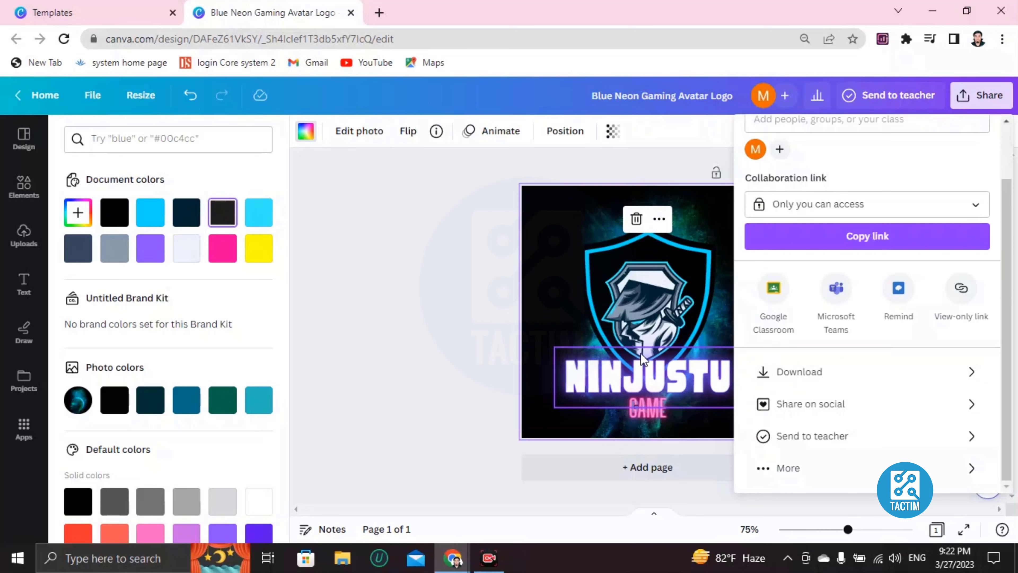
scroll(770, 321, "up", 2)
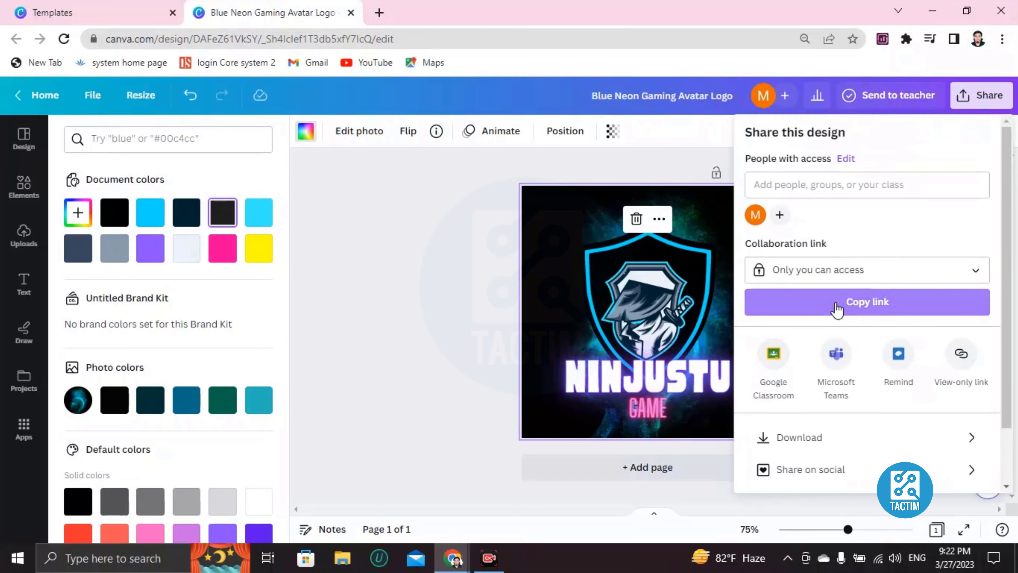
left_click(810, 185)
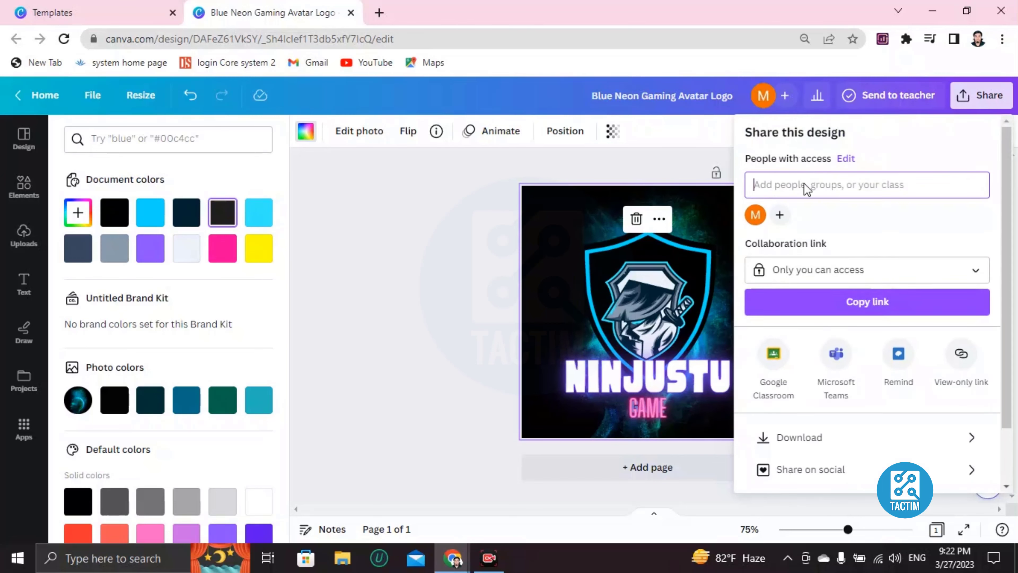
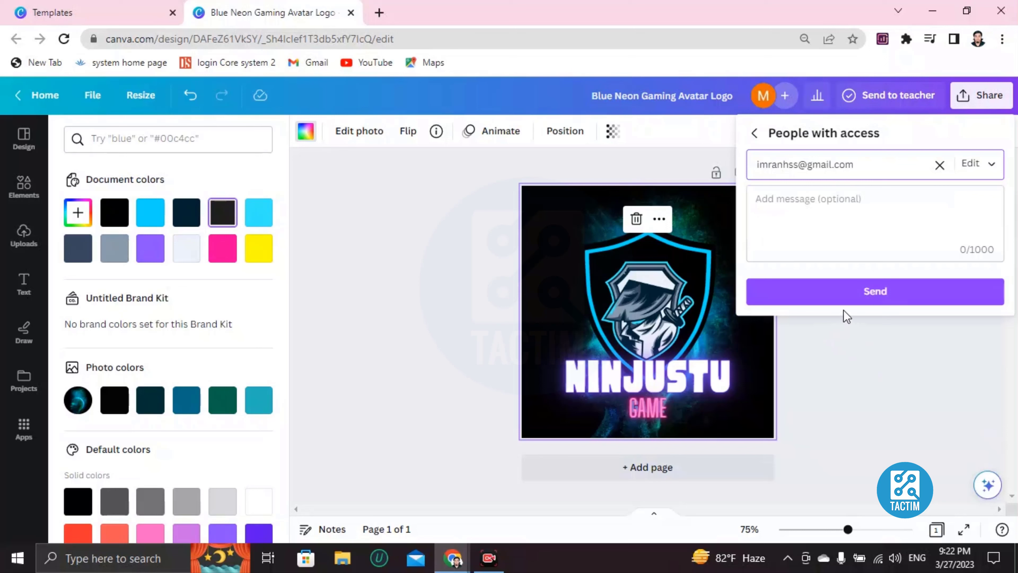
left_click(873, 298)
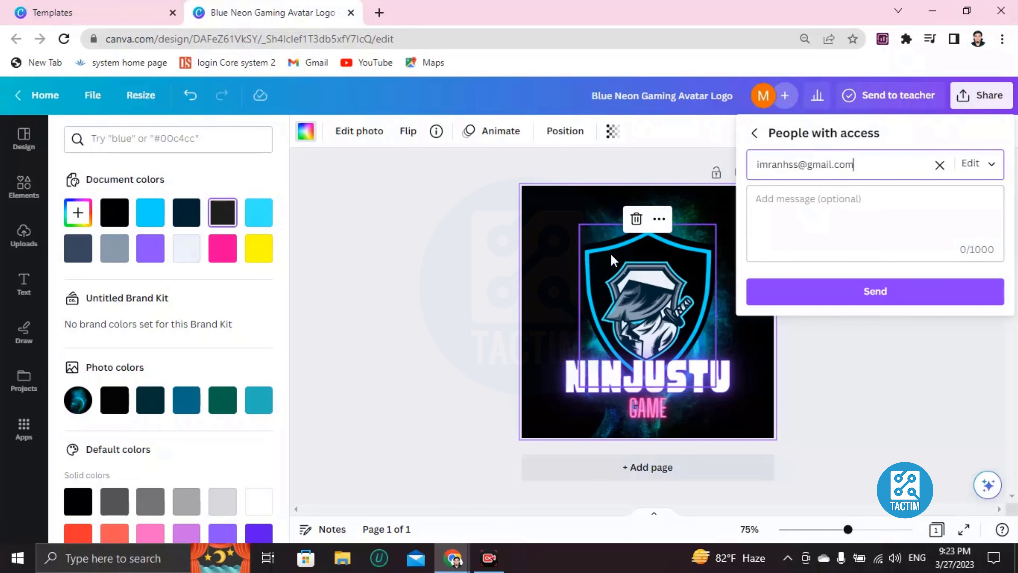
left_click(502, 288)
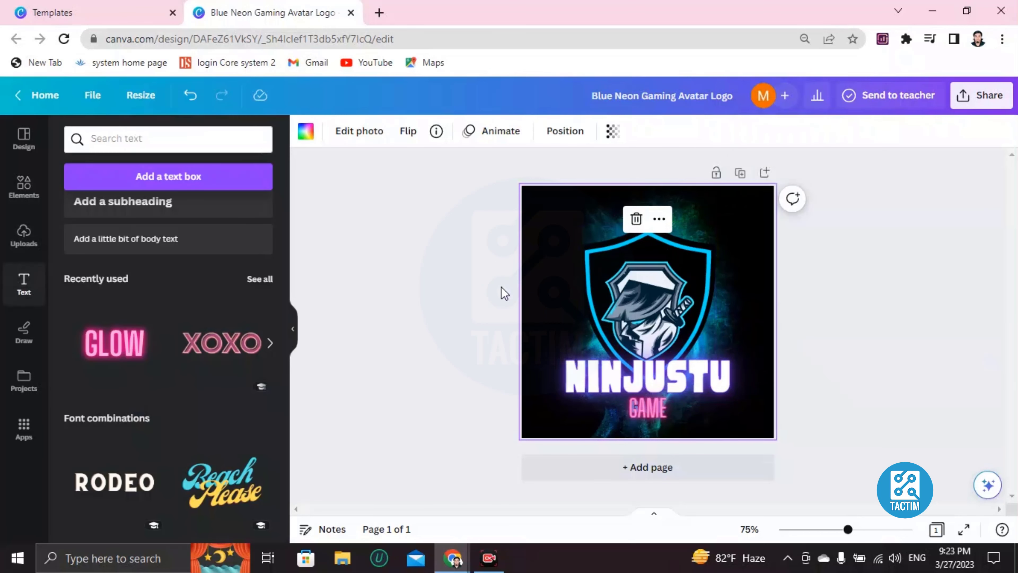